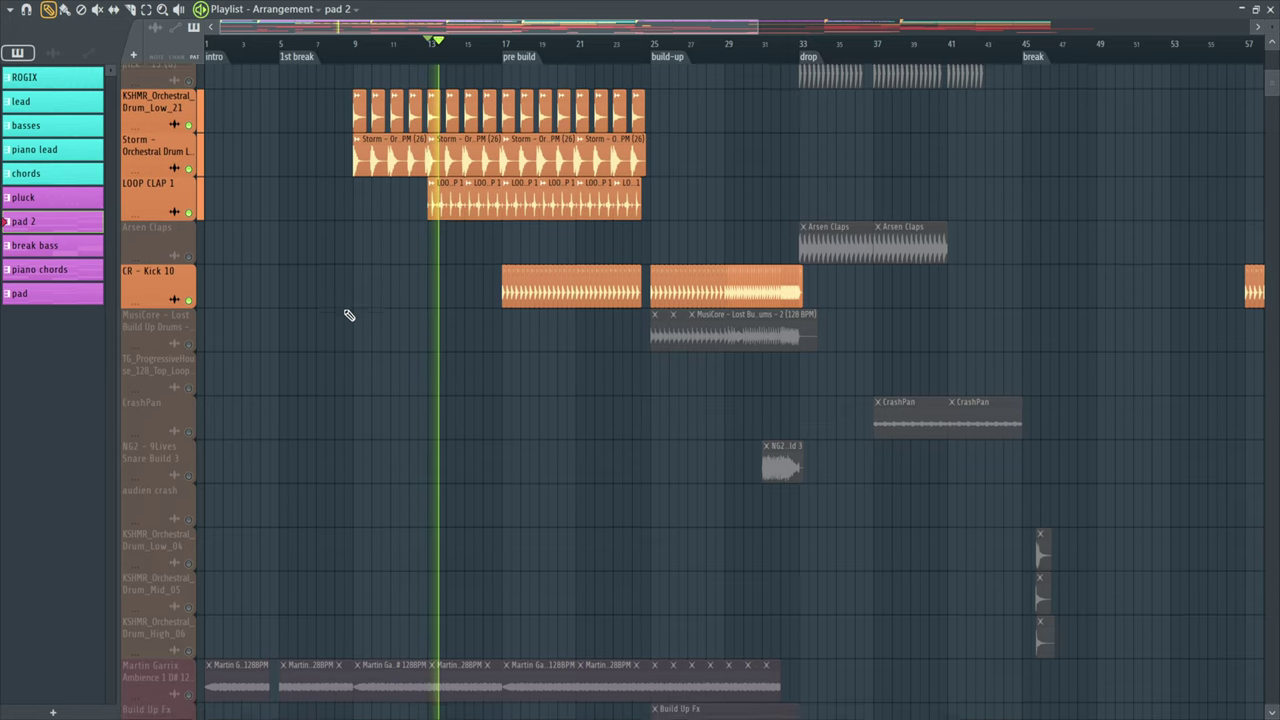
Unmute the LSCTMR_Spirit_Filtered_High_Vocal track to hear its clips in the first break and pre build
{"action": "scroll", "coordinate": [349, 311], "scroll_direction": "up", "scroll_amount": 2}
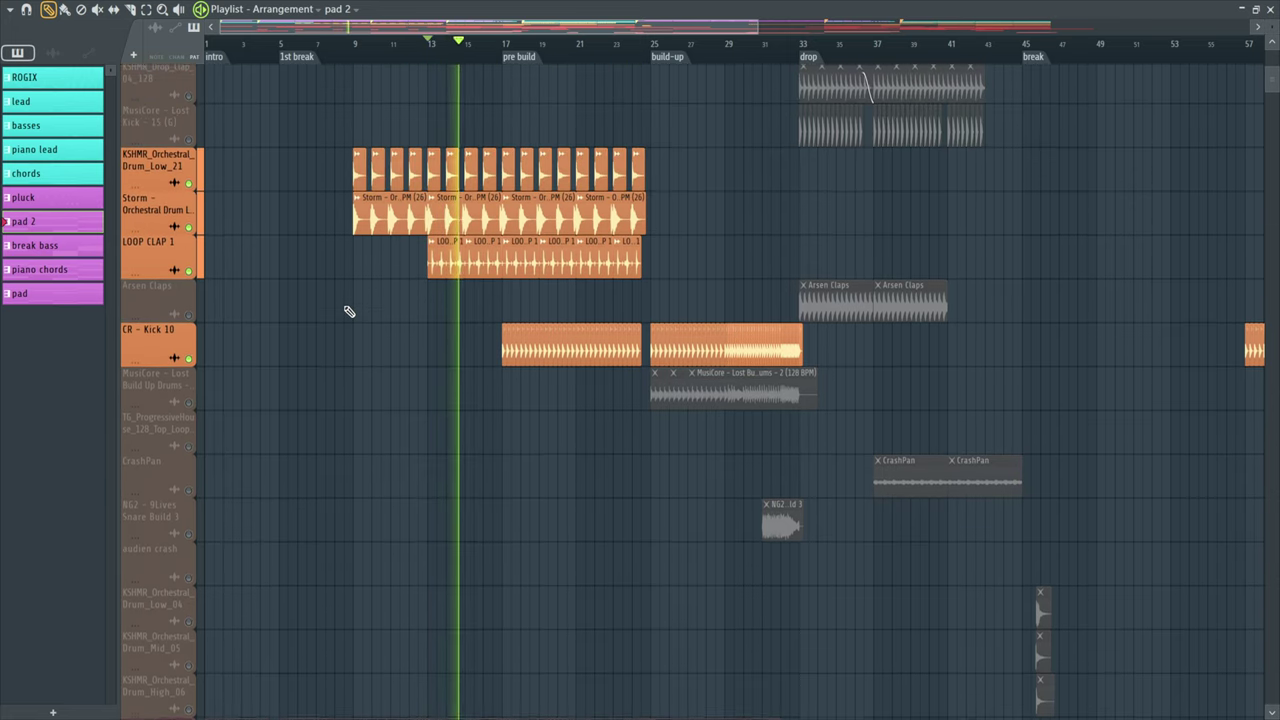
{"action": "scroll", "coordinate": [371, 294], "scroll_direction": "up", "scroll_amount": 3, "text": "ctrl"}
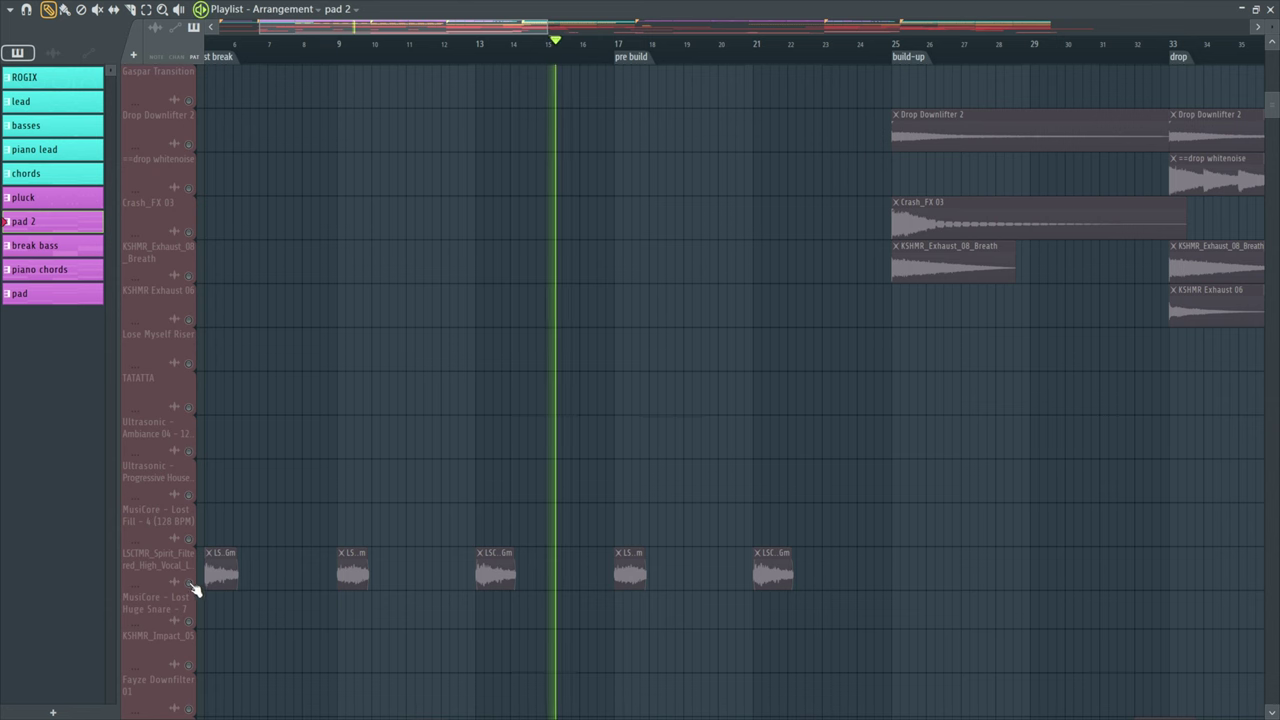
{"action": "left_click", "coordinate": [189, 583]}
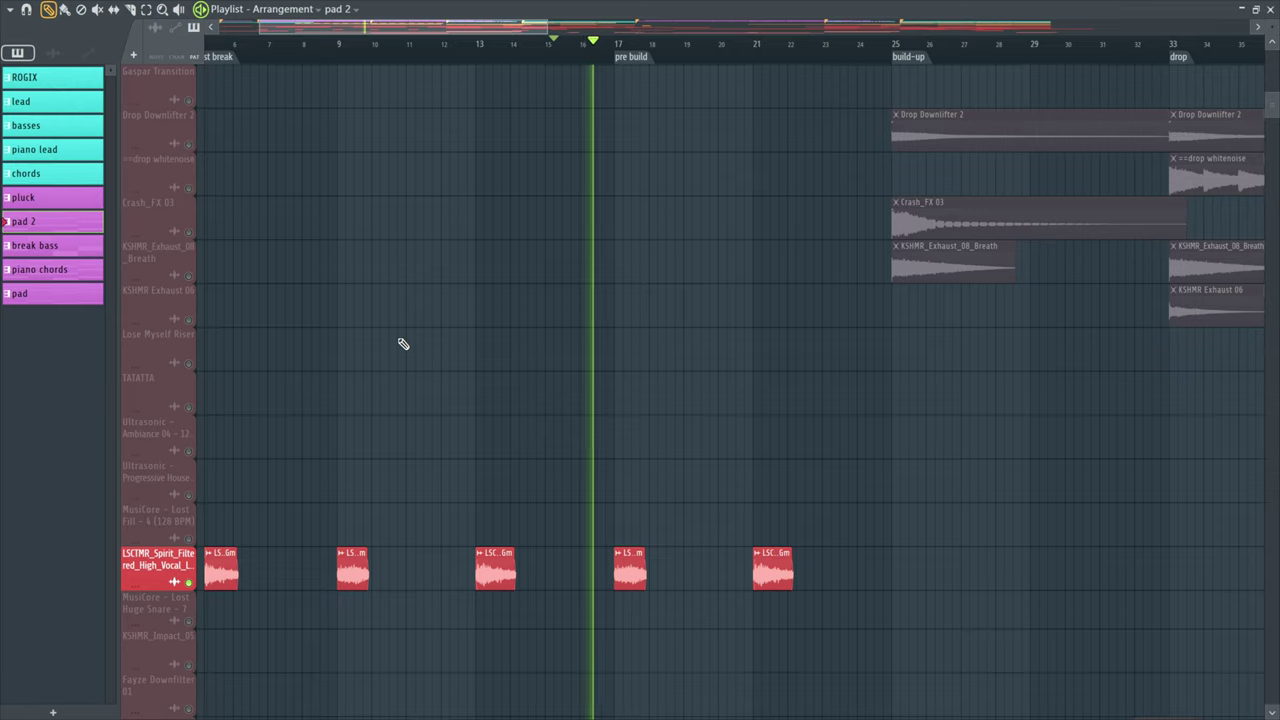
{"action": "scroll", "coordinate": [401, 344], "scroll_direction": "down", "scroll_amount": 5}
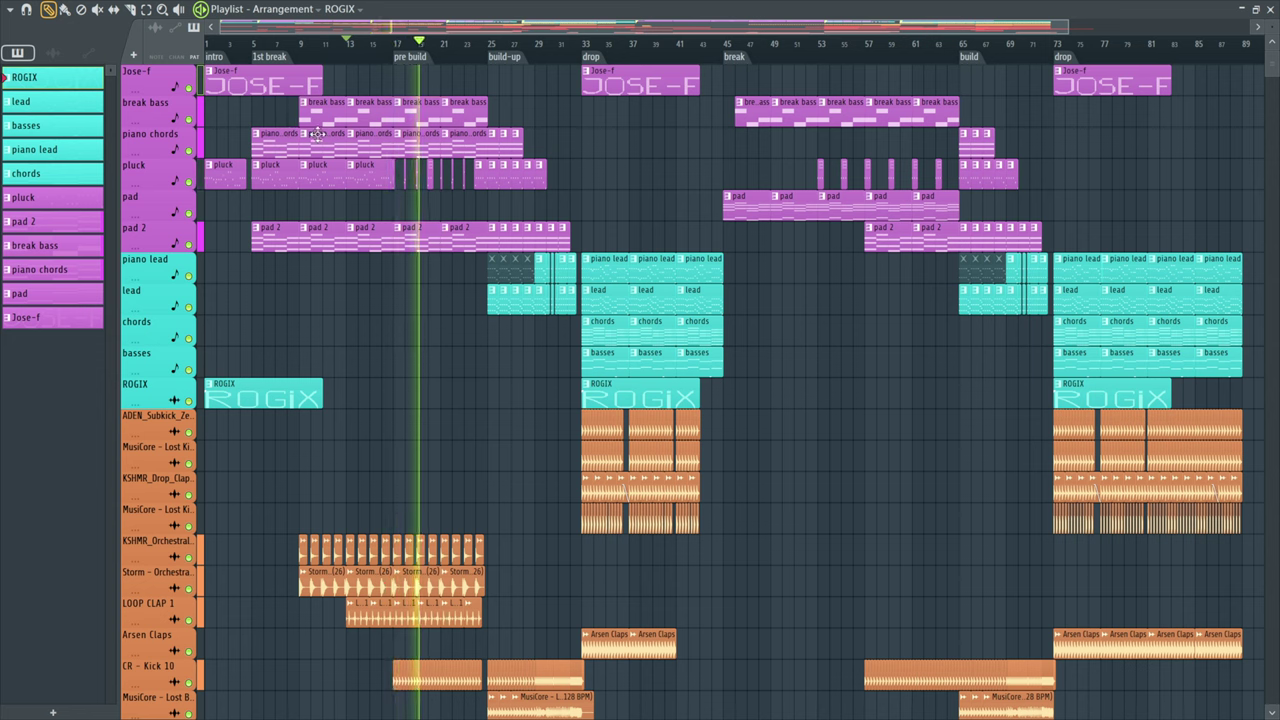
Unmute the NG2 - 9Lives Snare Build 3 track alongside the CR - Kick 10 and Lost Build Up Drums tracks
{"action": "scroll", "coordinate": [632, 177], "scroll_direction": "up", "scroll_amount": 2}
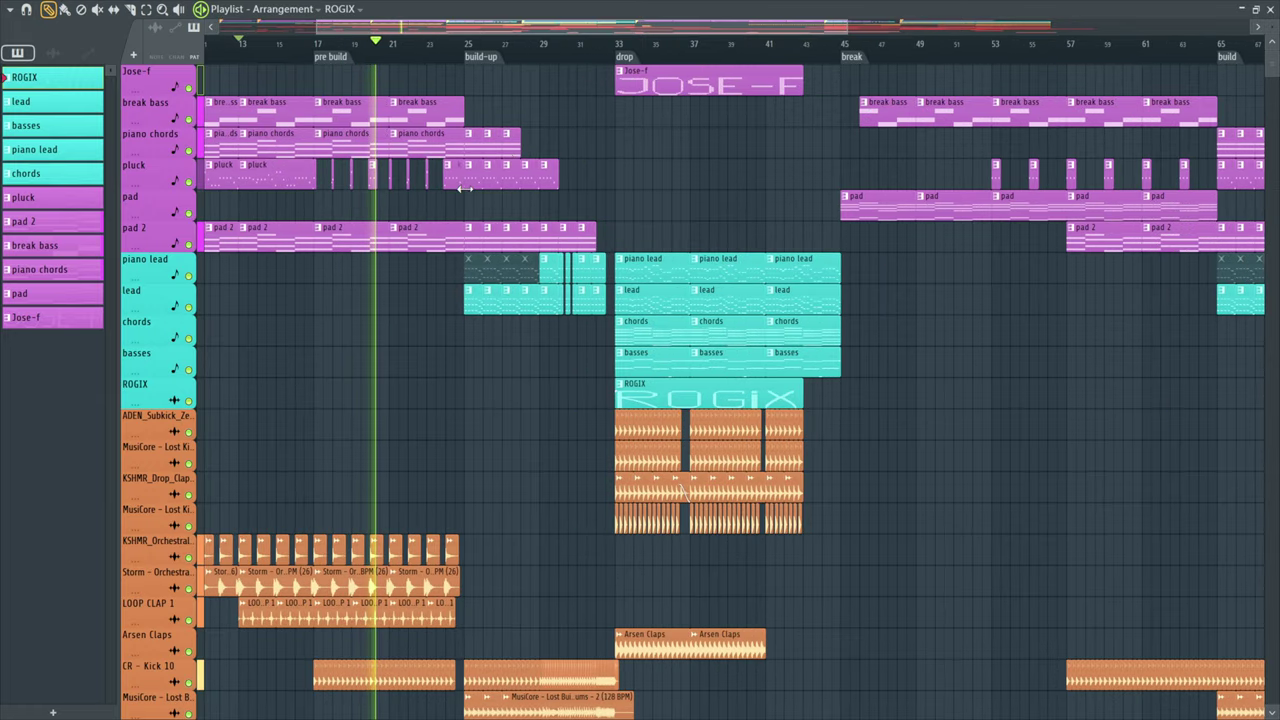
{"action": "scroll", "coordinate": [481, 151], "scroll_direction": "down", "scroll_amount": 1}
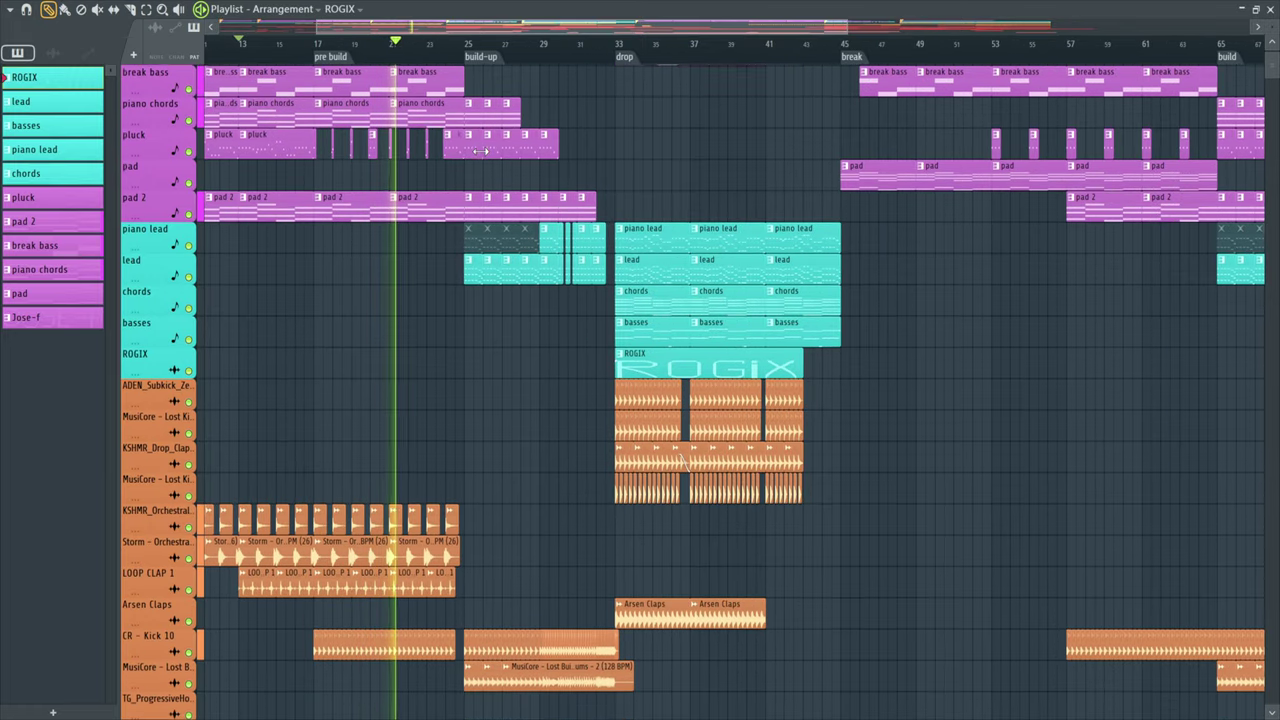
{"action": "scroll", "coordinate": [481, 151], "scroll_direction": "up", "scroll_amount": 1}
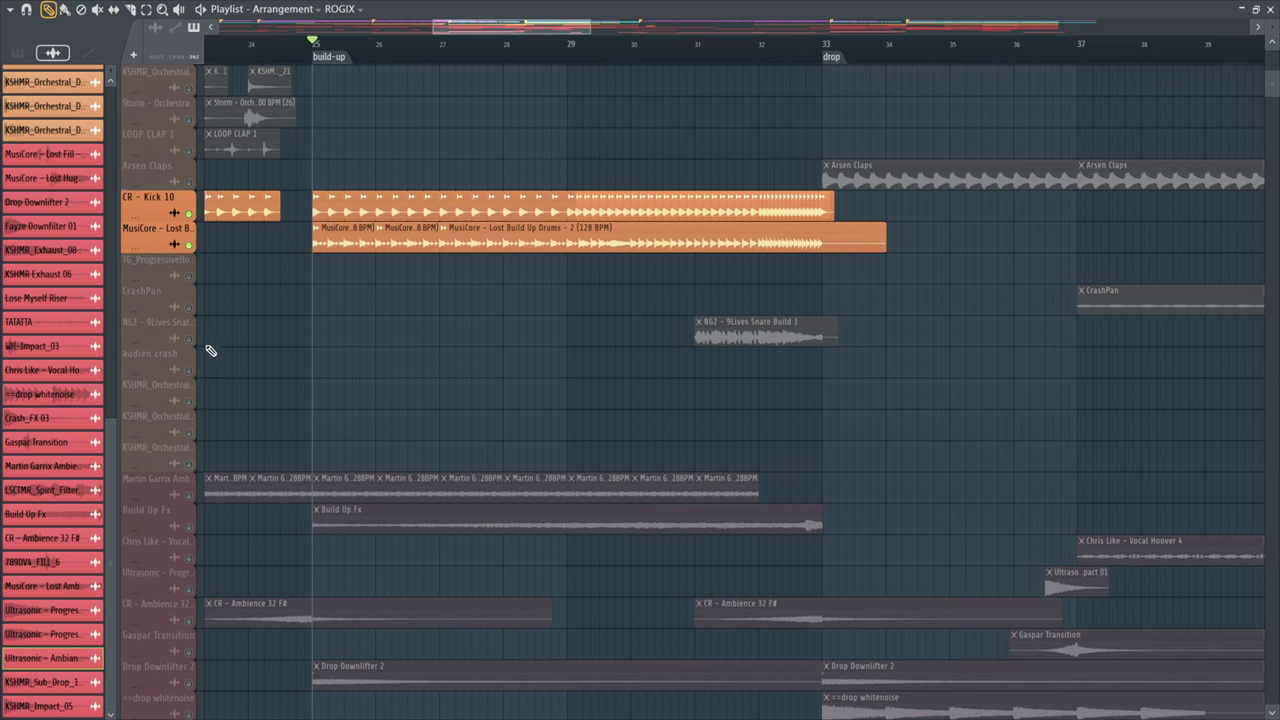
{"action": "left_click", "coordinate": [188, 338]}
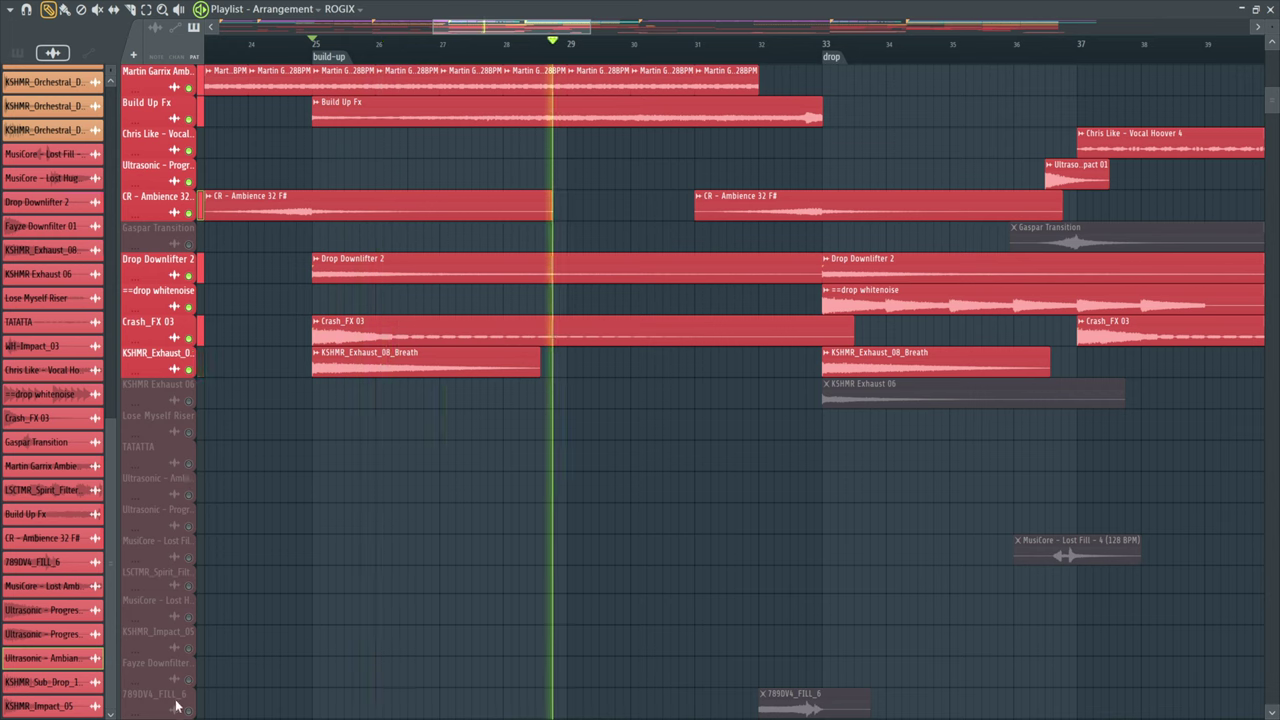
{"action": "scroll", "coordinate": [172, 664], "scroll_direction": "up", "scroll_amount": 1}
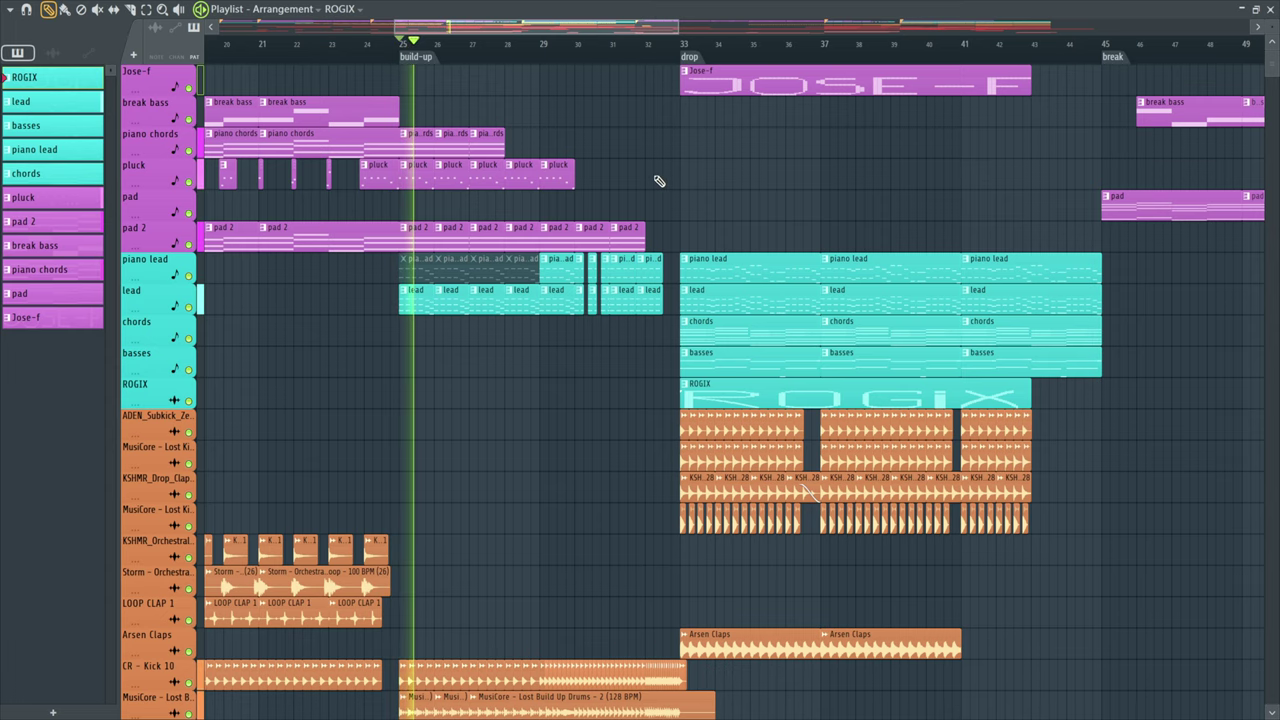
Examine the drum, effects and automation tracks of the build-up section during playback
{"action": "scroll", "coordinate": [652, 176], "scroll_direction": "down", "scroll_amount": 5}
{"action": "scroll", "coordinate": [649, 174], "scroll_direction": "down", "scroll_amount": 15}
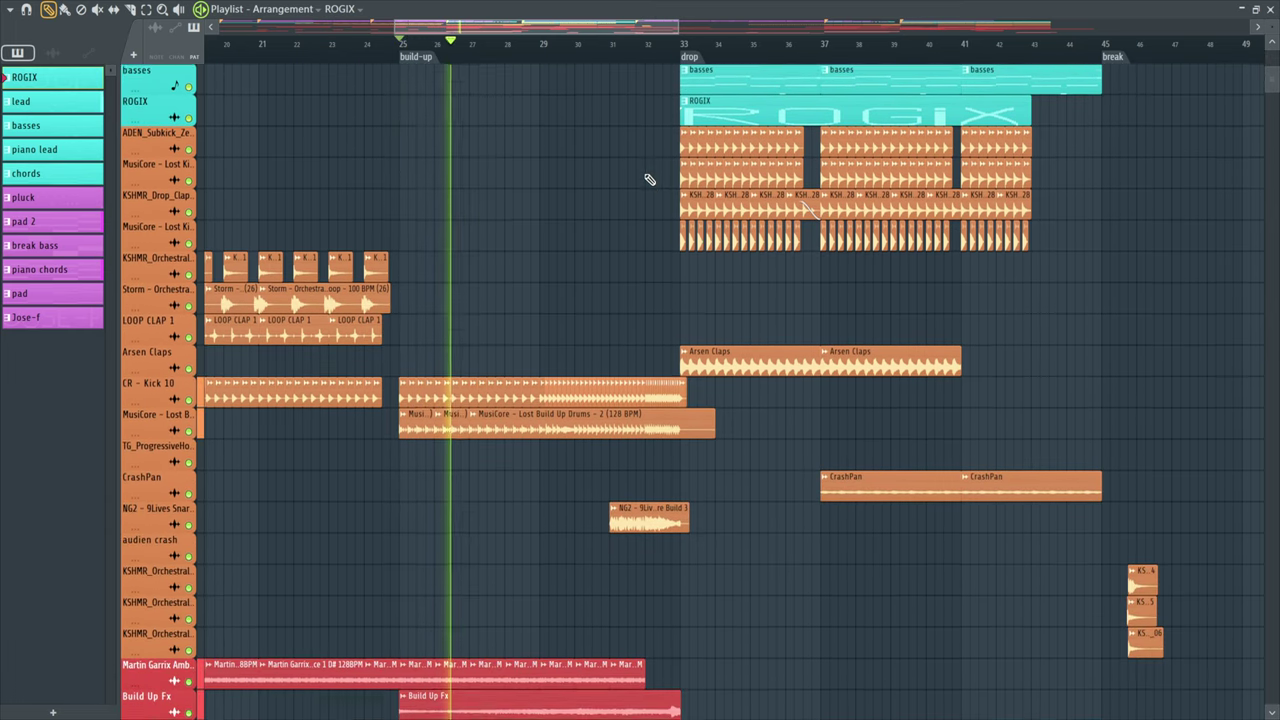
{"action": "scroll", "coordinate": [647, 174], "scroll_direction": "down", "scroll_amount": 3}
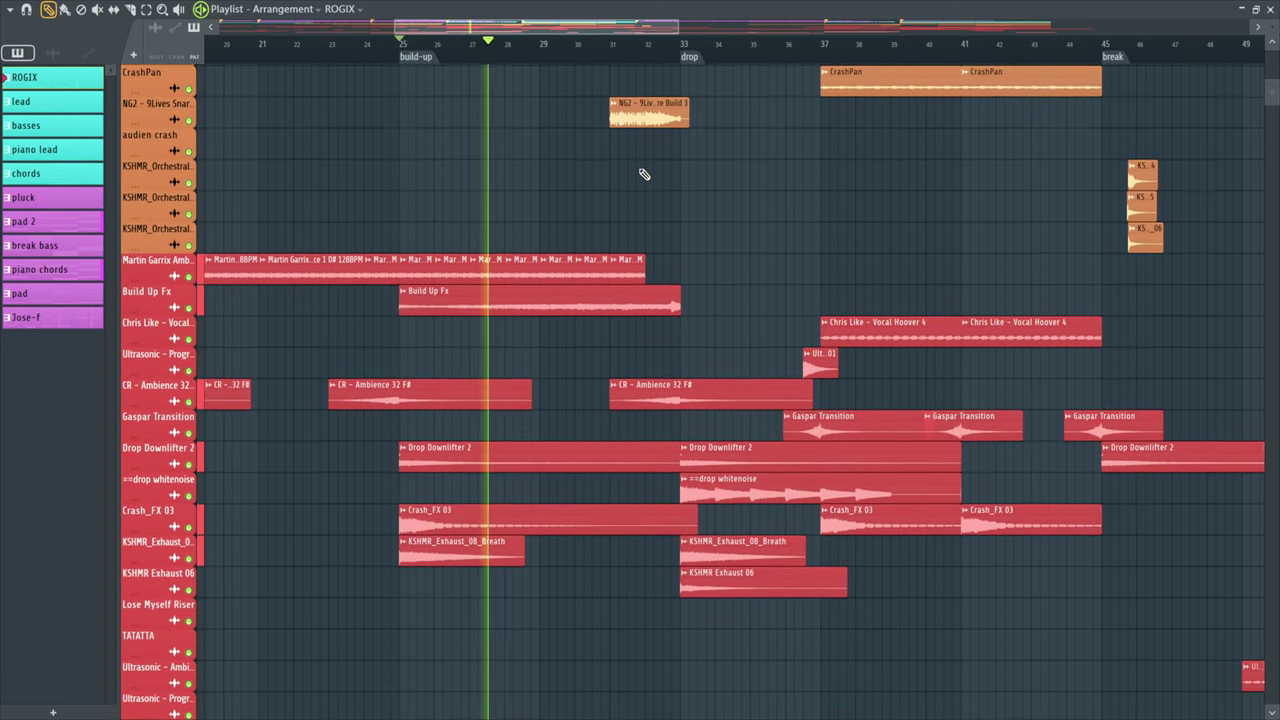
{"action": "scroll", "coordinate": [644, 175], "scroll_direction": "up", "scroll_amount": 4}
{"action": "scroll", "coordinate": [644, 176], "scroll_direction": "down", "scroll_amount": 20}
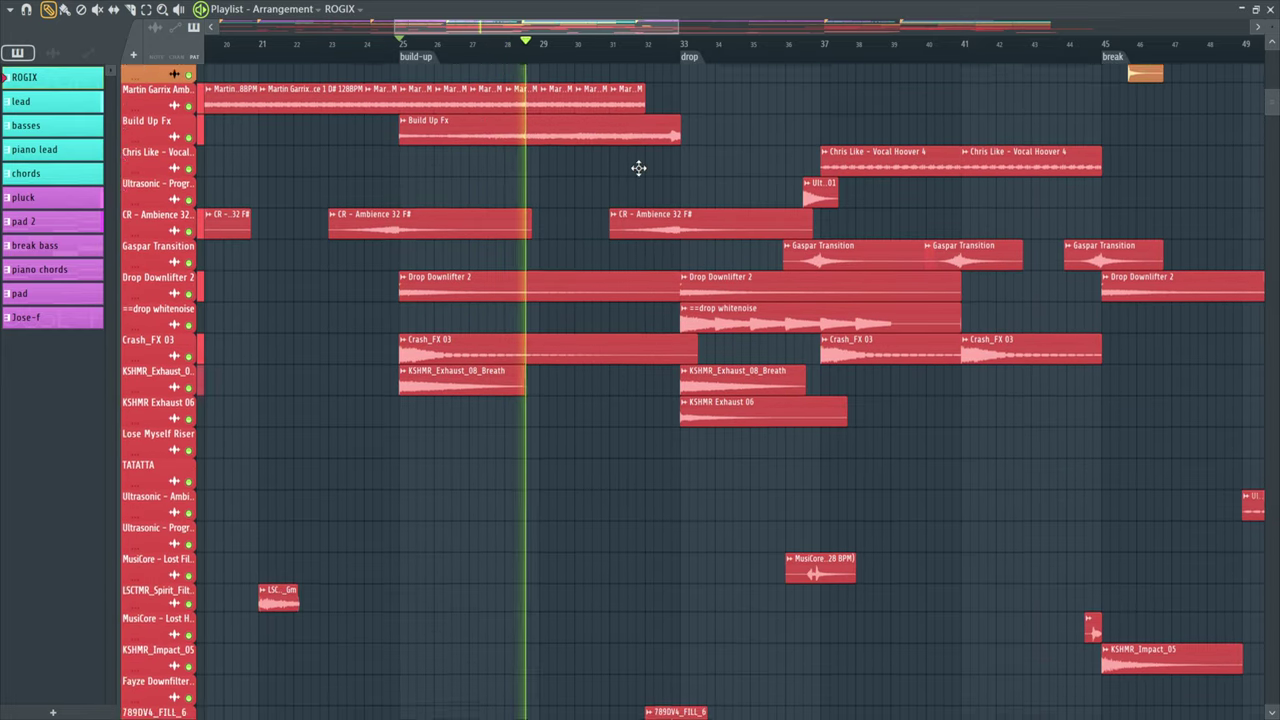
{"action": "scroll", "coordinate": [644, 177], "scroll_direction": "down", "scroll_amount": 8}
{"action": "scroll", "coordinate": [642, 170], "scroll_direction": "up", "scroll_amount": 20}
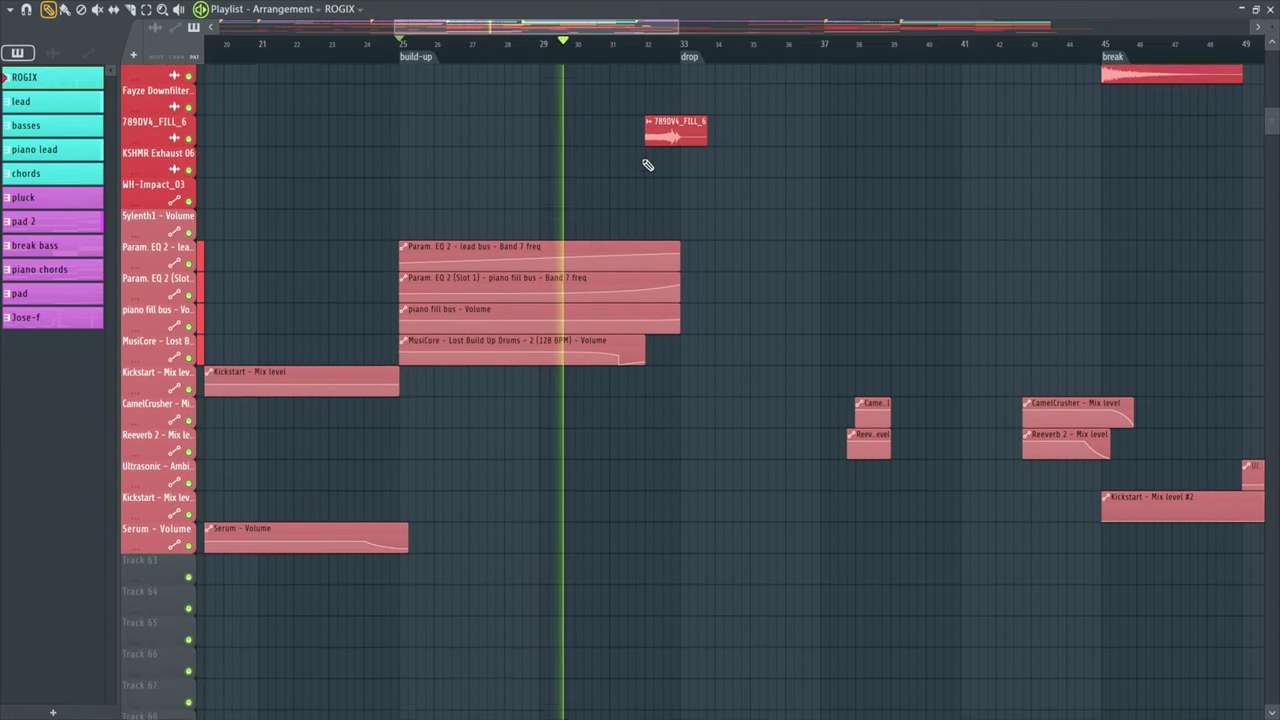
{"action": "scroll", "coordinate": [640, 165], "scroll_direction": "up", "scroll_amount": 20}
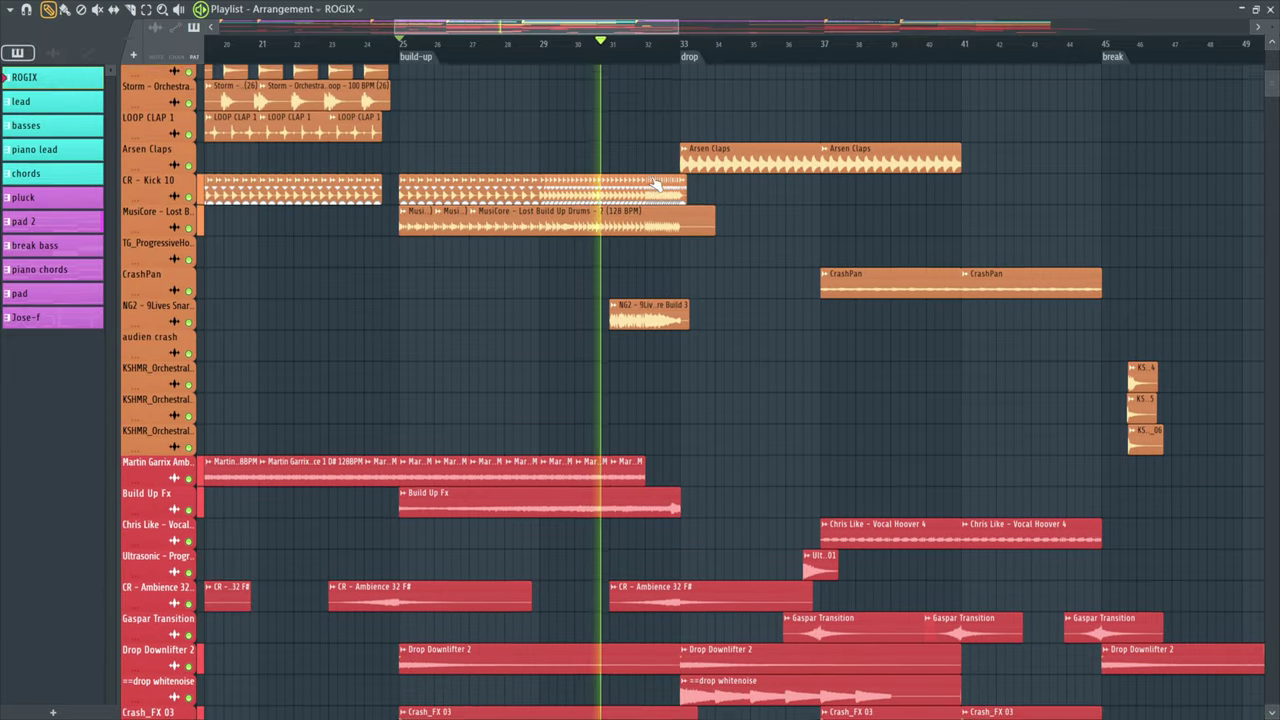
{"action": "scroll", "coordinate": [655, 190], "scroll_direction": "up", "scroll_amount": 4}
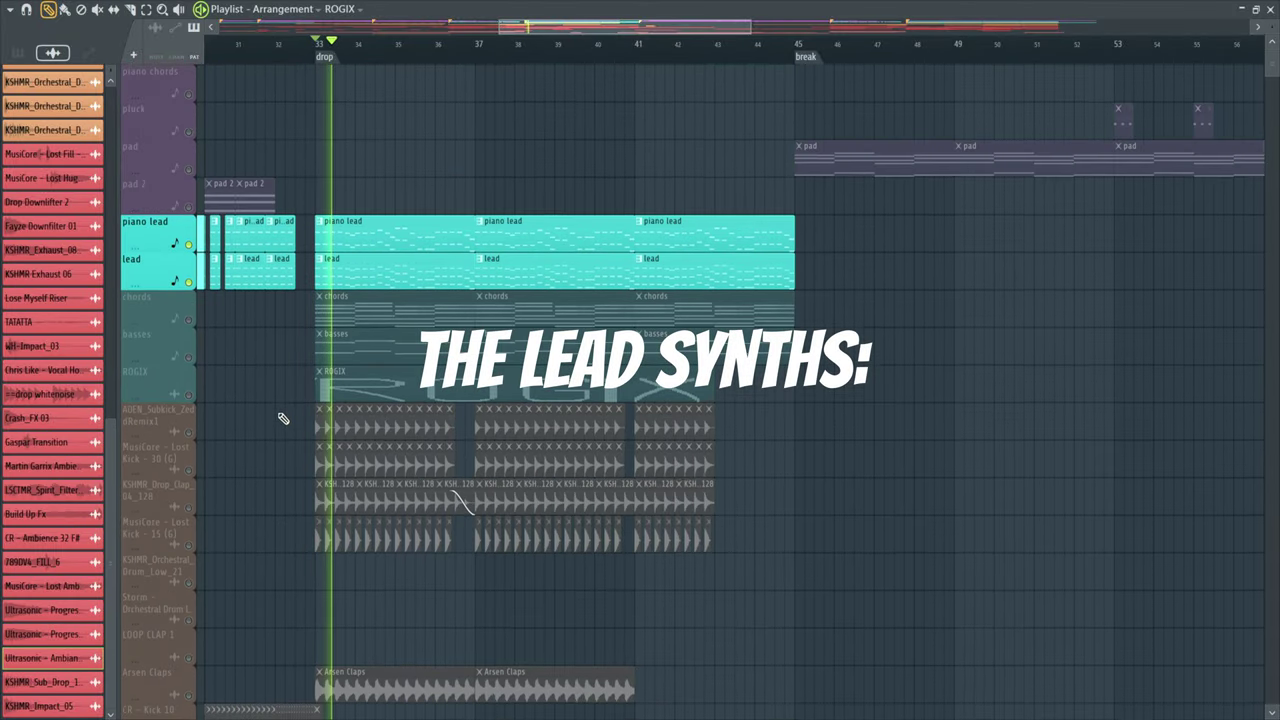
Review the drop's isolated layers: the lead synths, the chords and basses, and the ambience effects
{"action": "scroll", "coordinate": [282, 420], "scroll_direction": "up", "scroll_amount": 2}
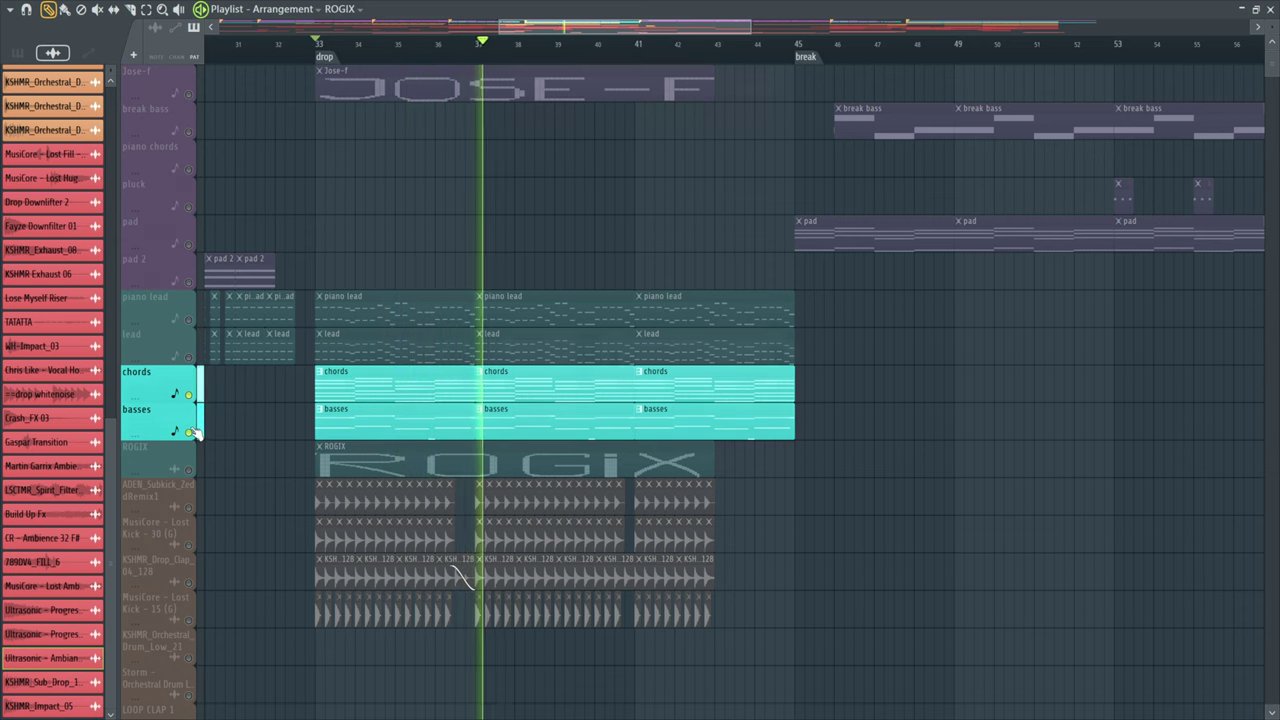
{"action": "scroll", "coordinate": [297, 434], "scroll_direction": "down", "scroll_amount": 6}
{"action": "scroll", "coordinate": [286, 449], "scroll_direction": "up", "scroll_amount": 3}
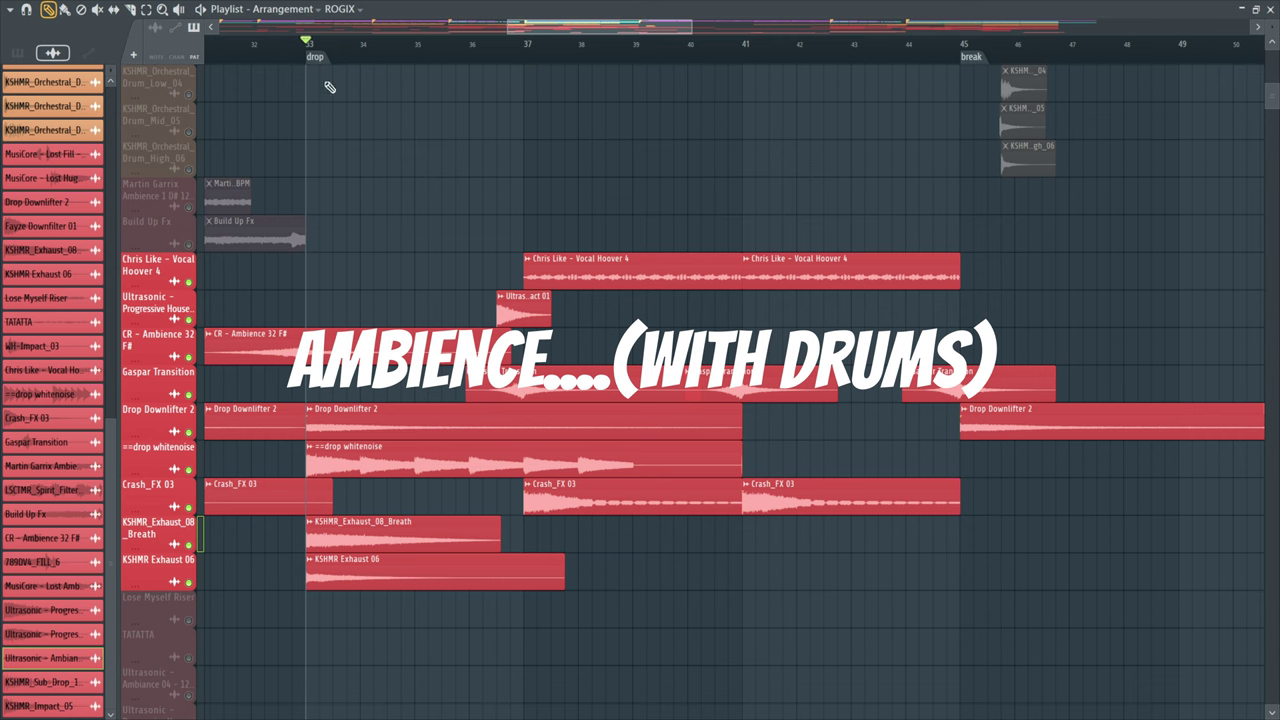
{"action": "left_click_drag", "start_coordinate": [532, 27], "coordinate": [563, 26]}
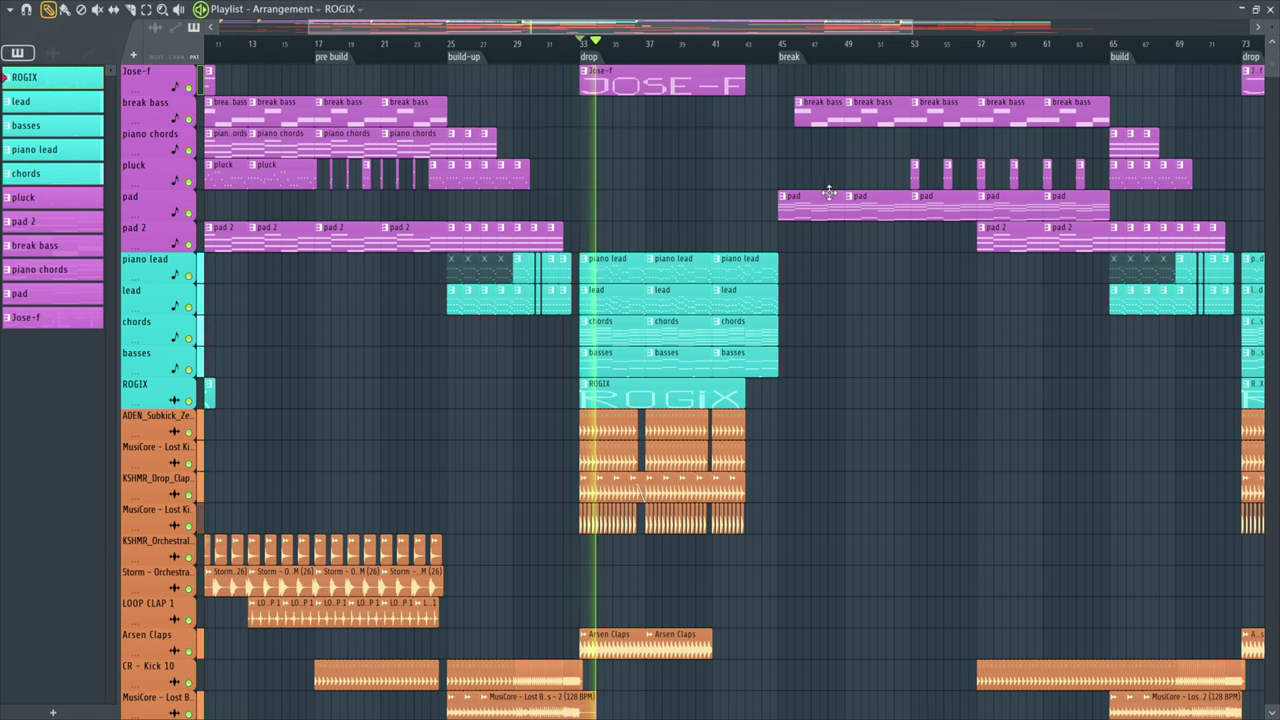
Examine the full drop section from bar 33 during playback, from the synth patterns to the drum and effects tracks
{"action": "scroll", "coordinate": [726, 211], "scroll_direction": "up", "scroll_amount": 4}
{"action": "scroll", "coordinate": [520, 249], "scroll_direction": "up", "scroll_amount": 3}
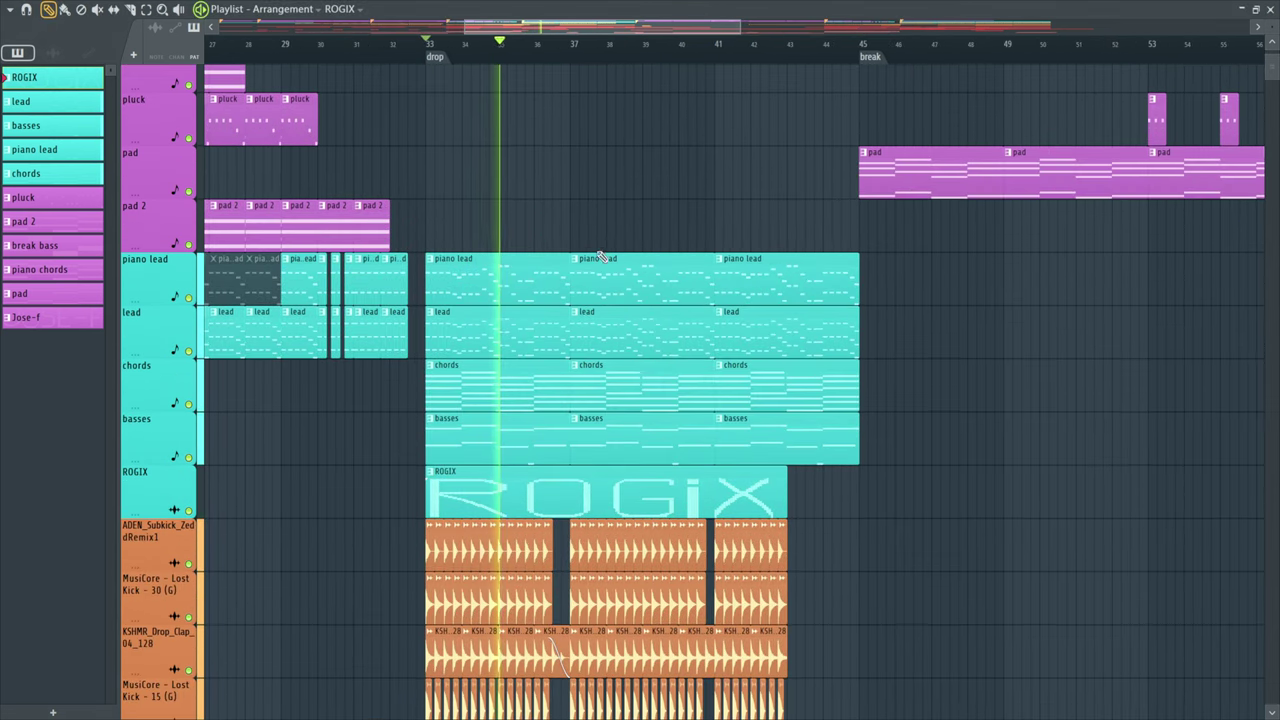
{"action": "scroll", "coordinate": [604, 271], "scroll_direction": "down", "scroll_amount": 6}
{"action": "scroll", "coordinate": [605, 265], "scroll_direction": "up", "scroll_amount": 2}
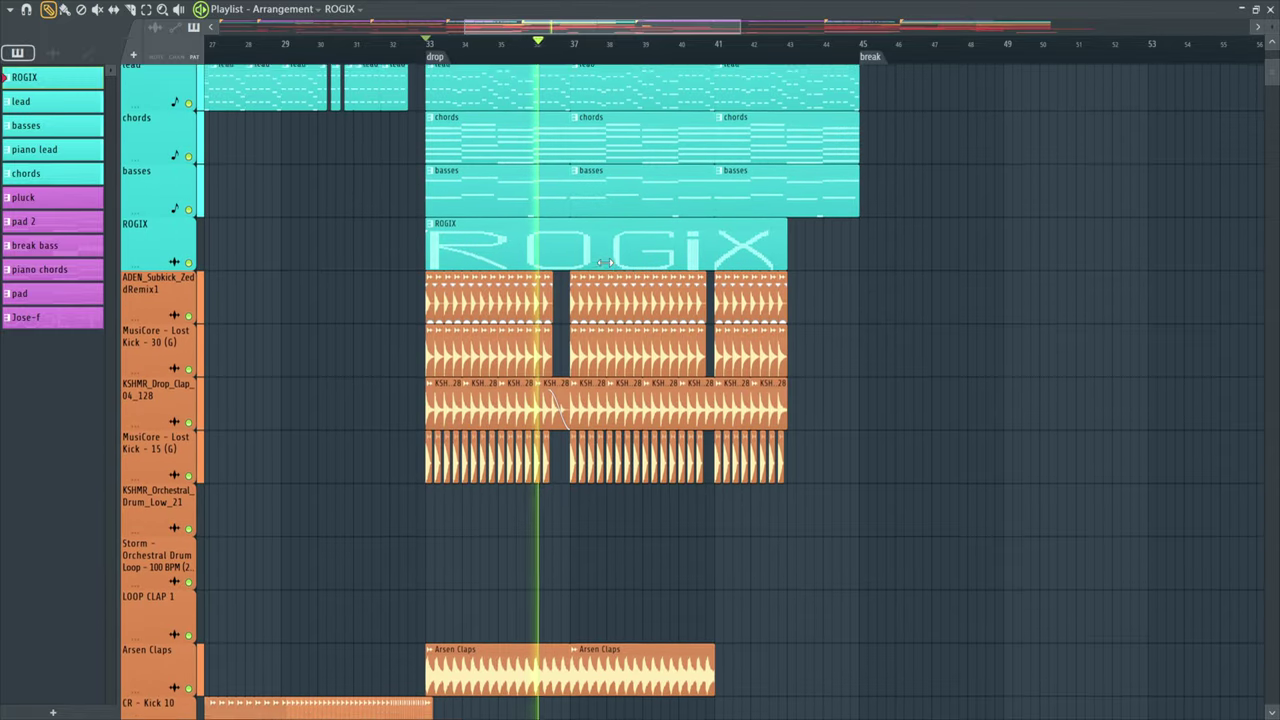
{"action": "scroll", "coordinate": [605, 262], "scroll_direction": "up", "scroll_amount": 1}
{"action": "scroll", "coordinate": [605, 268], "scroll_direction": "down", "scroll_amount": 8}
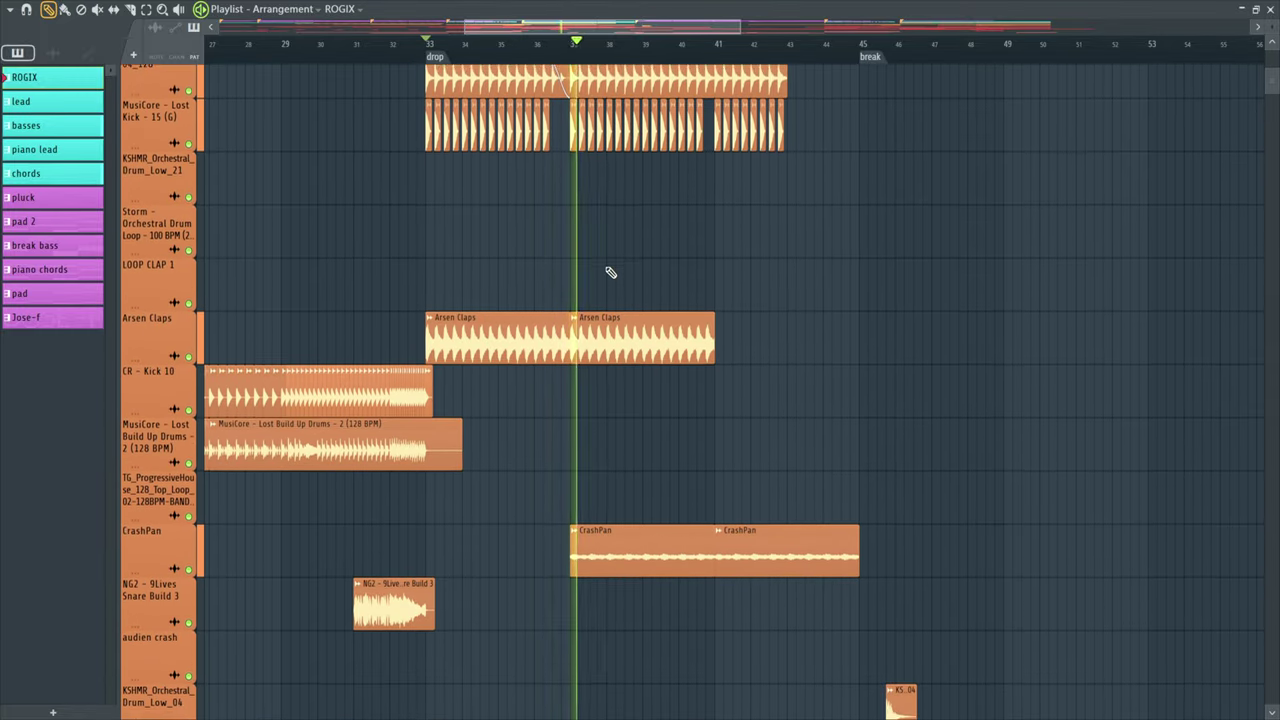
{"action": "scroll", "coordinate": [605, 390], "scroll_direction": "down", "scroll_amount": 5}
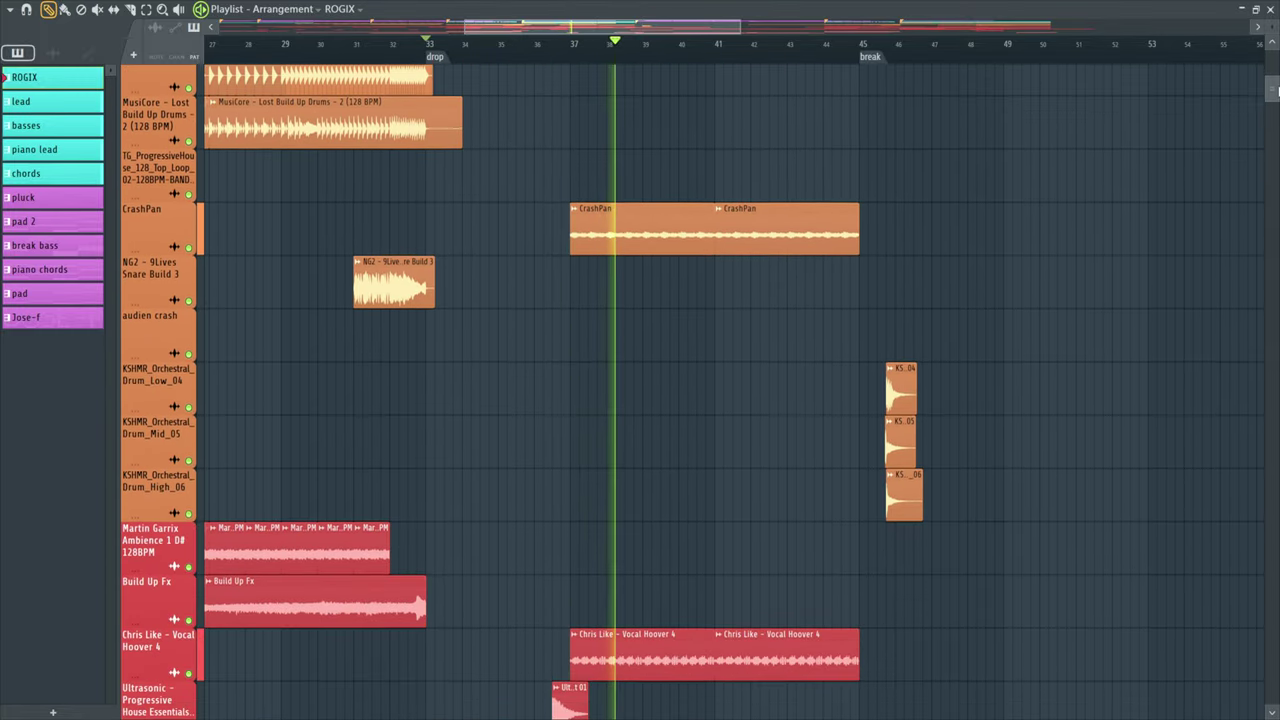
{"action": "left_click_drag", "start_coordinate": [1272, 95], "coordinate": [1270, 63]}
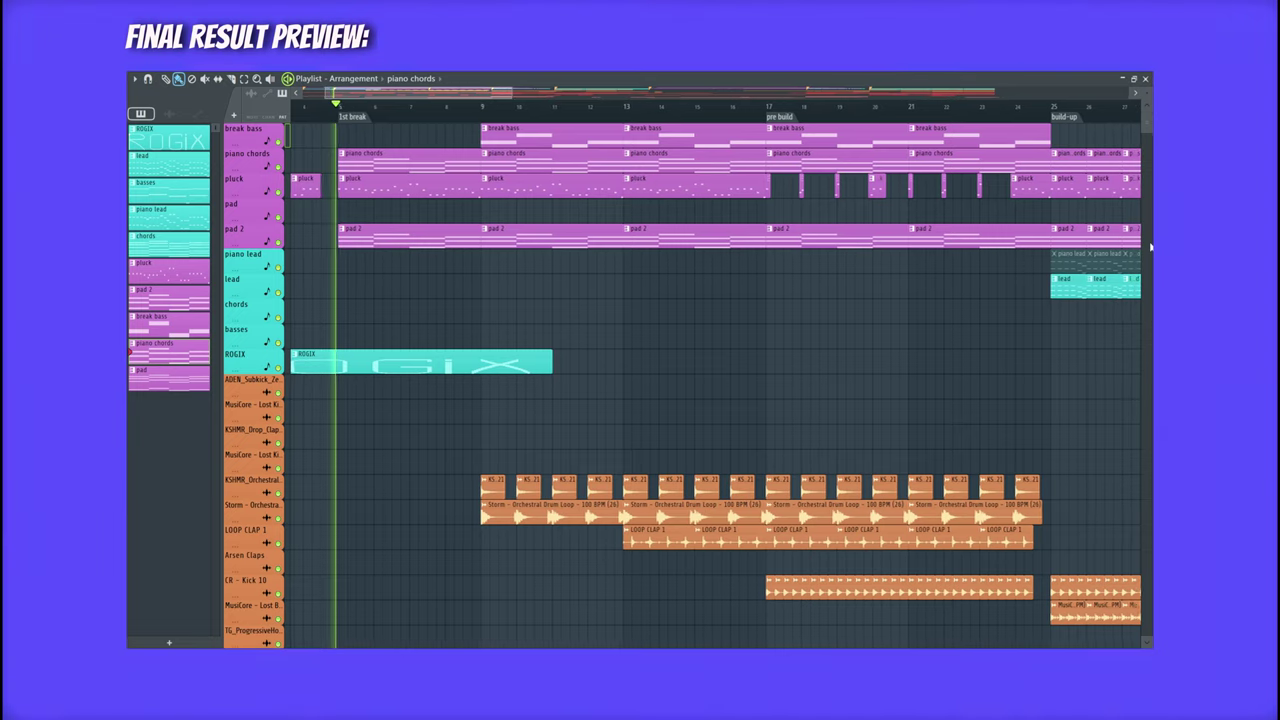
Play the finished arrangement through the first break and pre build while examining the melodic, drum and ambience tracks
{"action": "scroll", "coordinate": [1150, 247], "scroll_direction": "down", "scroll_amount": 5}
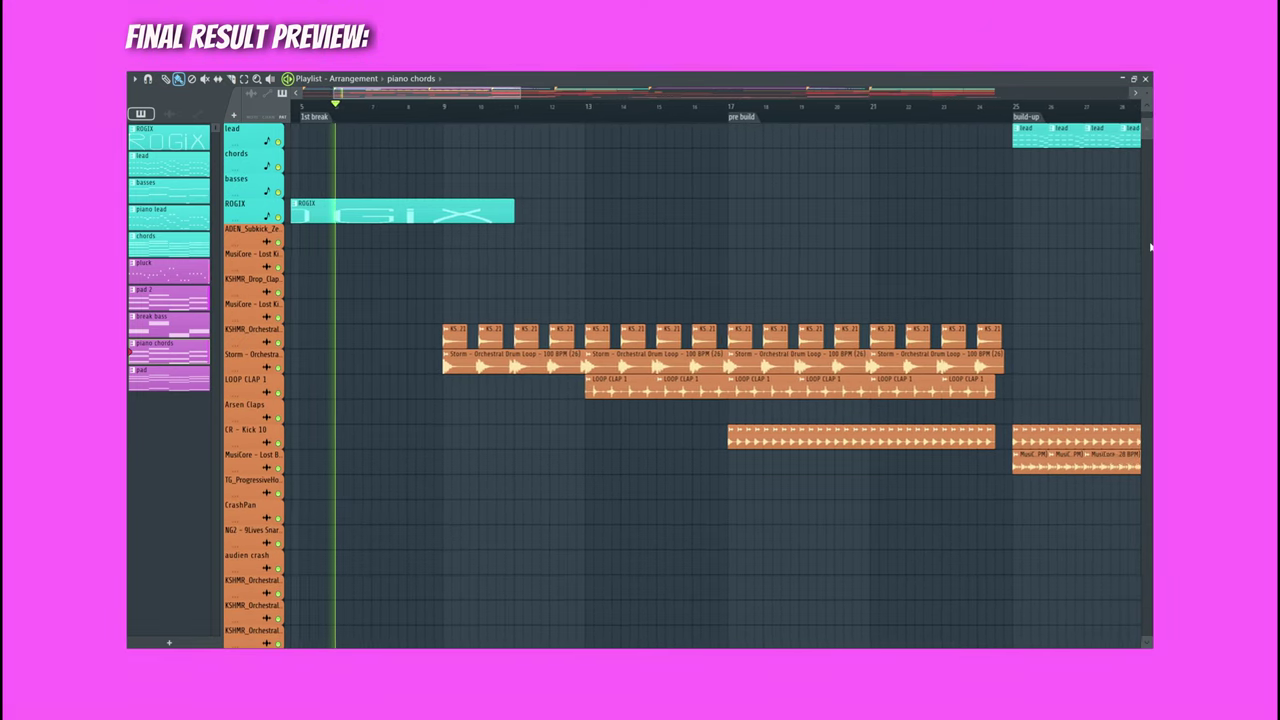
{"action": "scroll", "coordinate": [1150, 247], "scroll_direction": "up", "scroll_amount": 5}
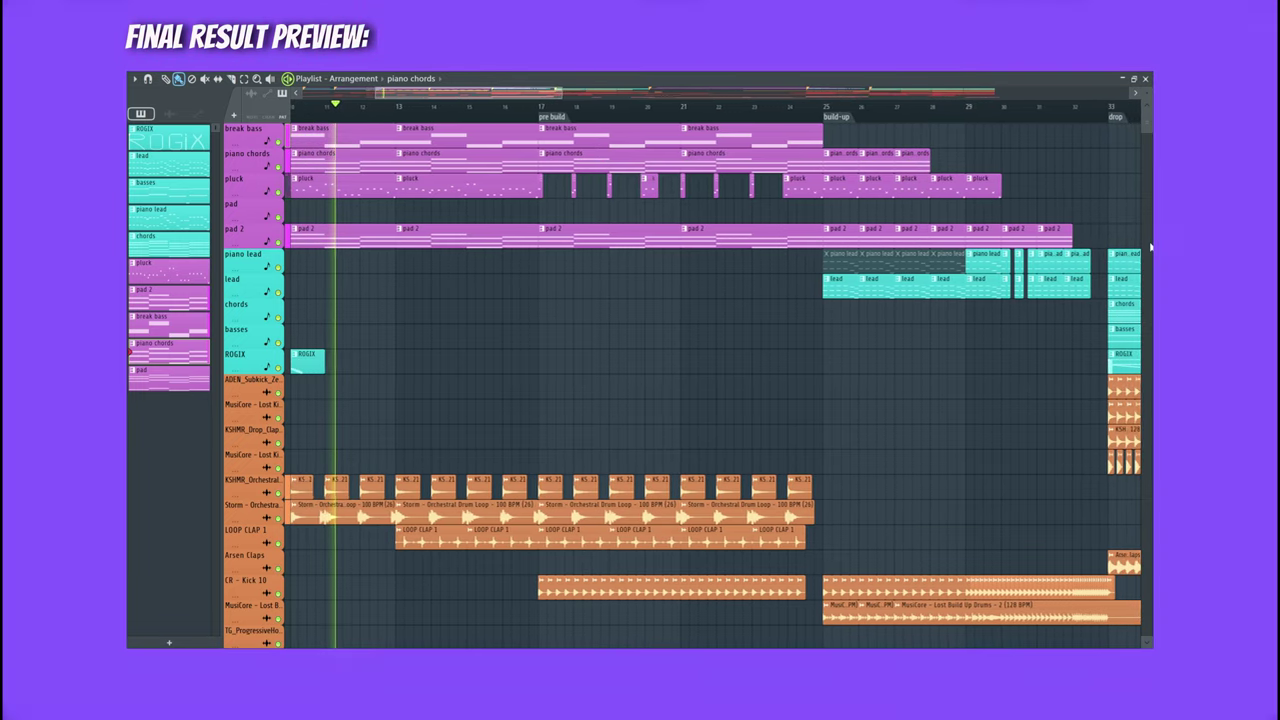
{"action": "scroll", "coordinate": [1150, 246], "scroll_direction": "down", "scroll_amount": 10}
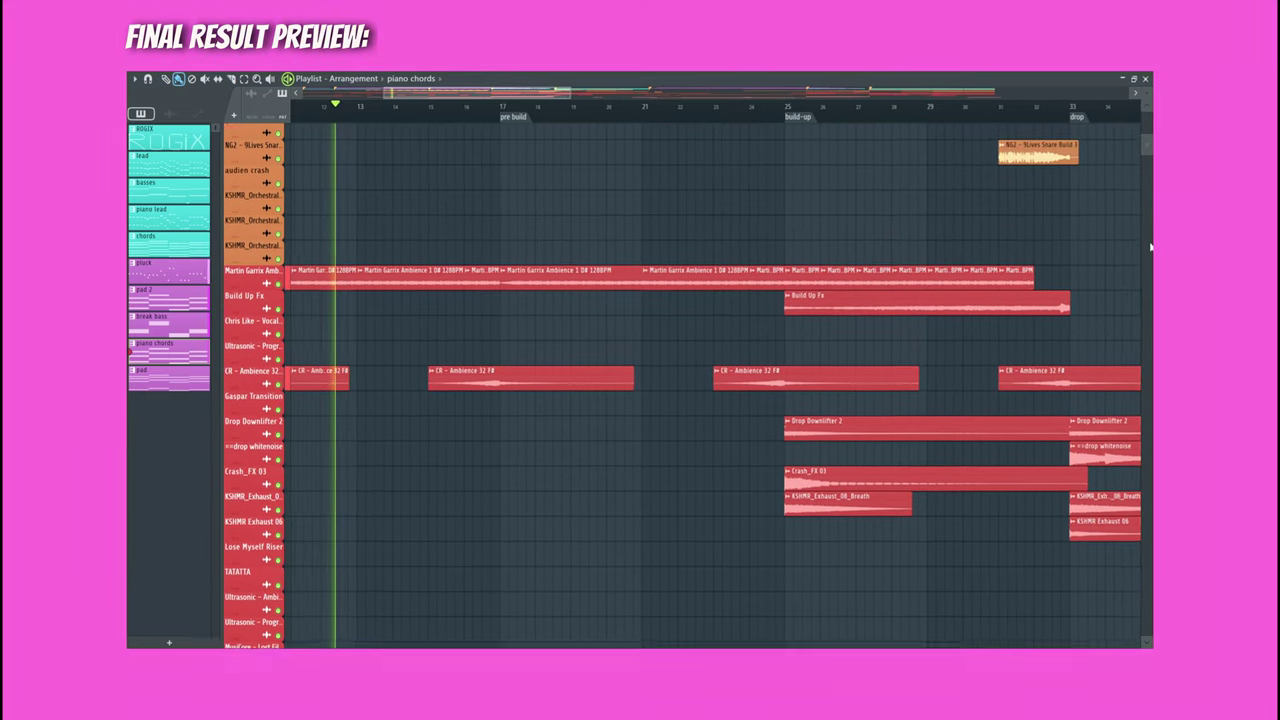
{"action": "scroll", "coordinate": [1150, 246], "scroll_direction": "down", "scroll_amount": 3}
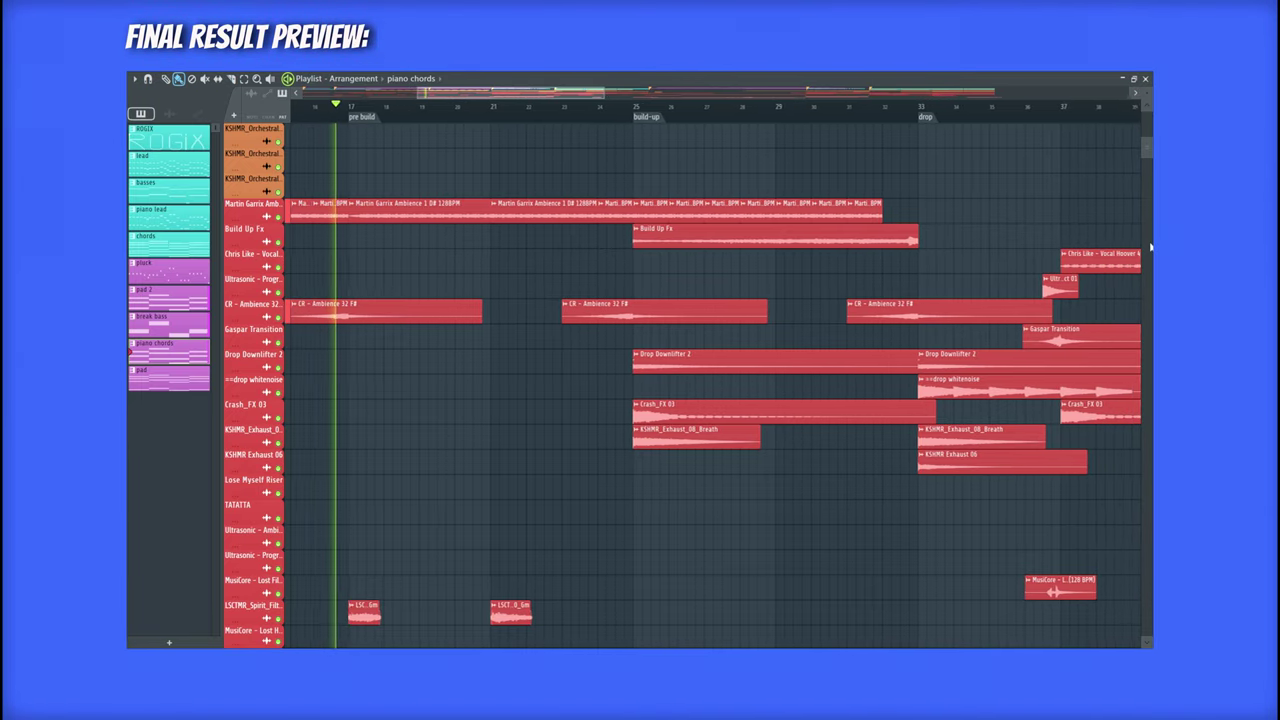
{"action": "scroll", "coordinate": [1150, 247], "scroll_direction": "up", "scroll_amount": 10}
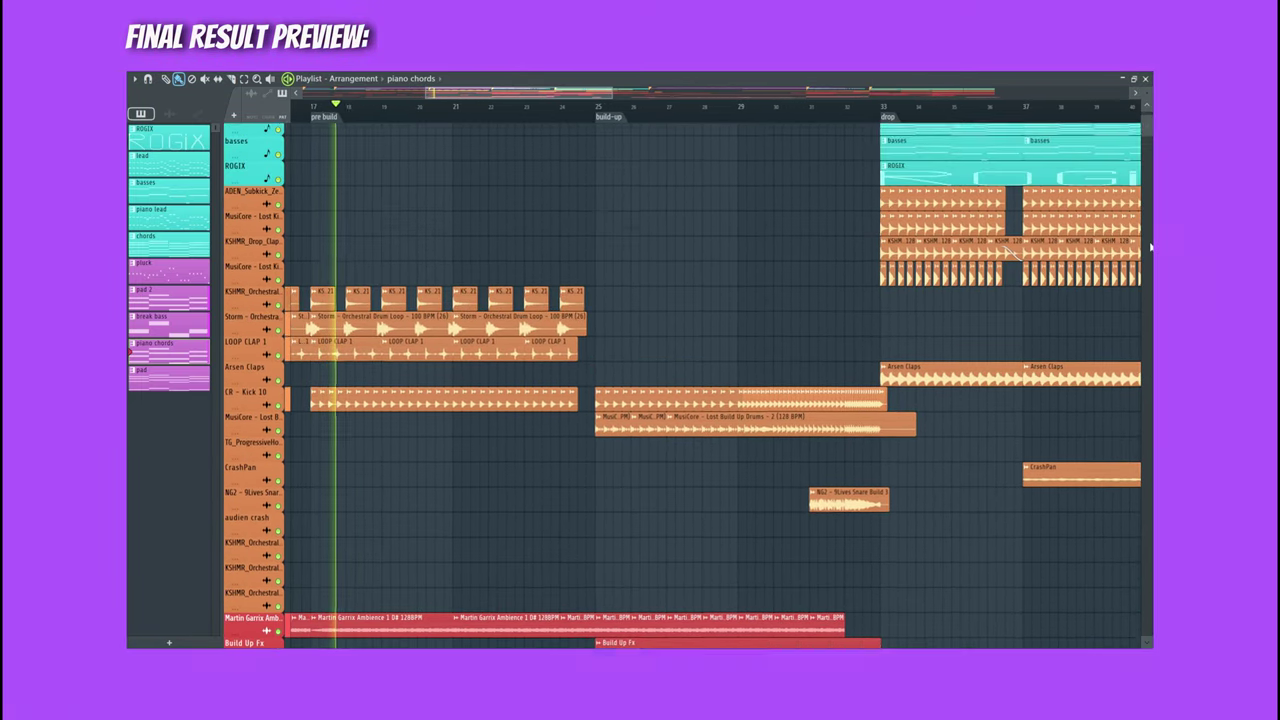
{"action": "scroll", "coordinate": [1150, 247], "scroll_direction": "up", "scroll_amount": 3}
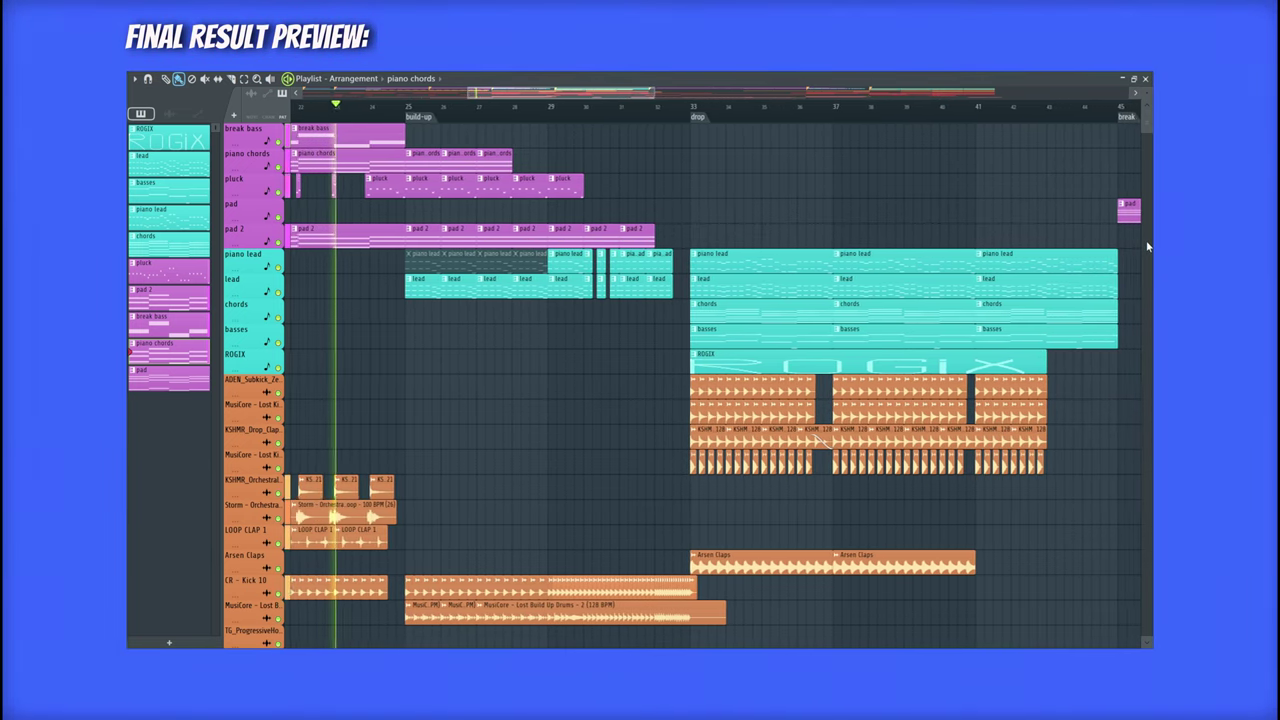
Follow the finished arrangement through the build-up, examining its drum, riser, downlifter and automation tracks
{"action": "scroll", "coordinate": [1148, 245], "scroll_direction": "down", "scroll_amount": 5}
{"action": "scroll", "coordinate": [1148, 246], "scroll_direction": "down", "scroll_amount": 6}
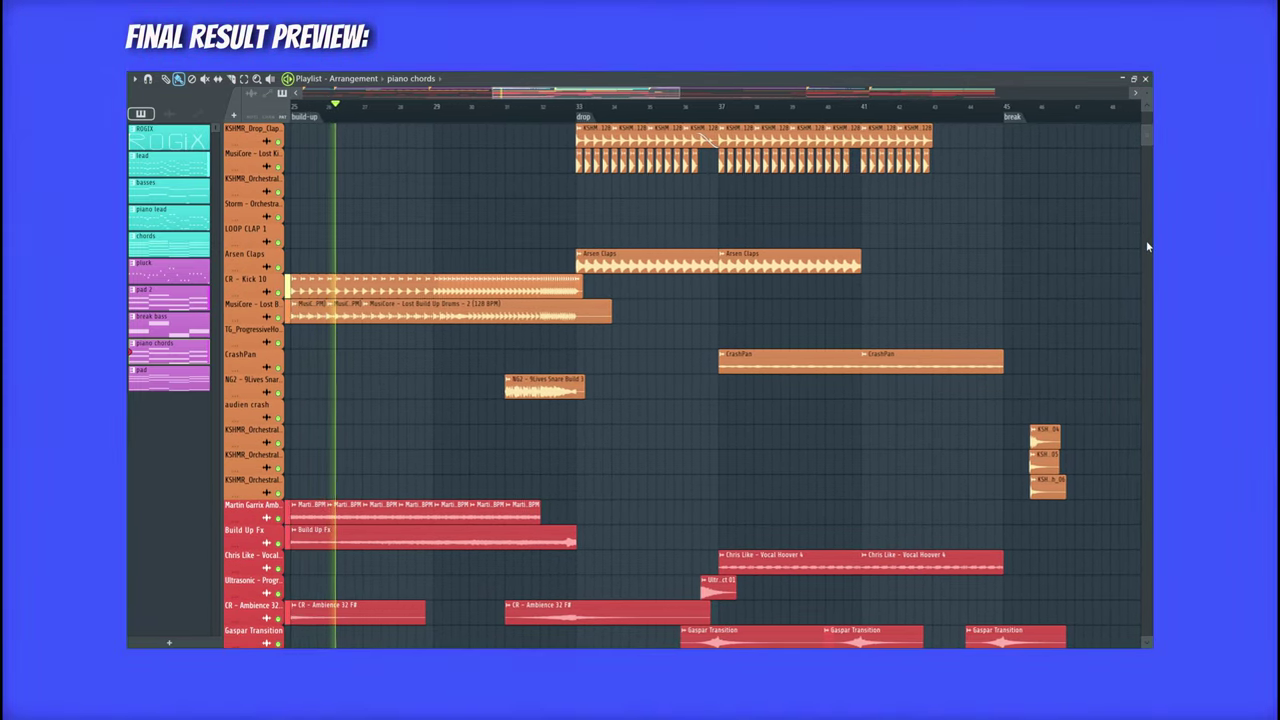
{"action": "scroll", "coordinate": [1148, 246], "scroll_direction": "down", "scroll_amount": 7}
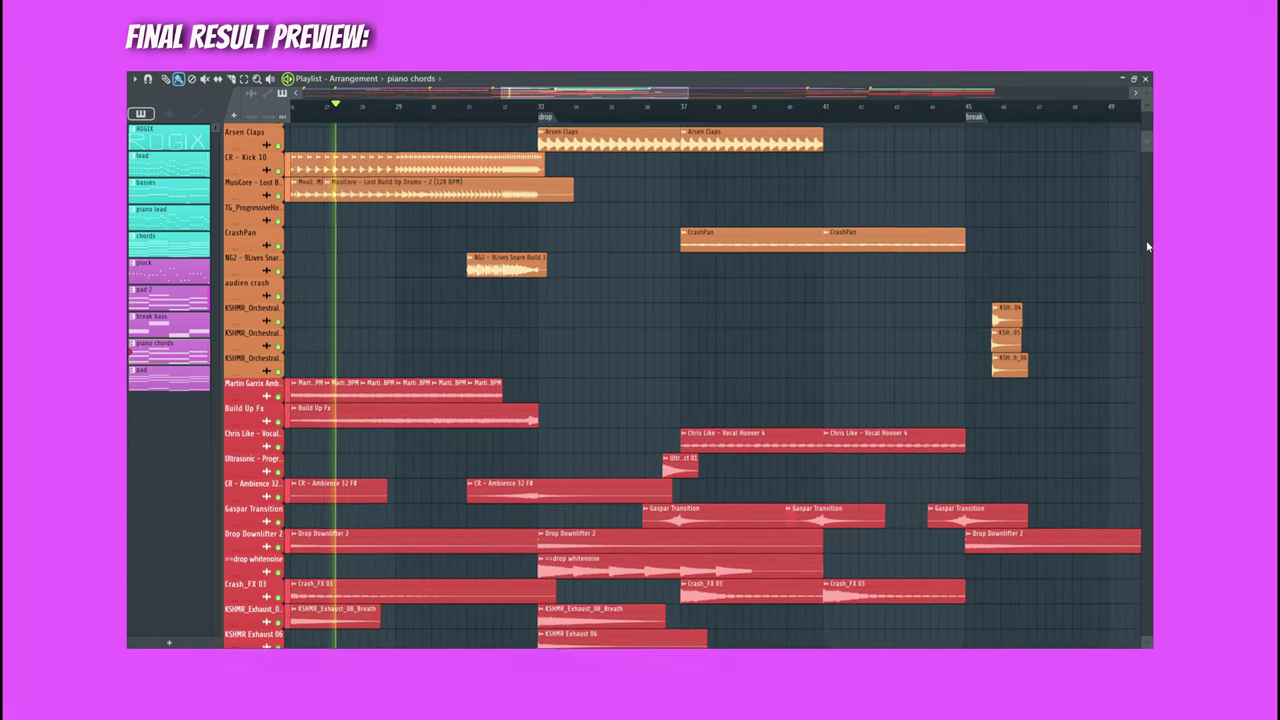
{"action": "scroll", "coordinate": [1146, 240], "scroll_direction": "down", "scroll_amount": 2}
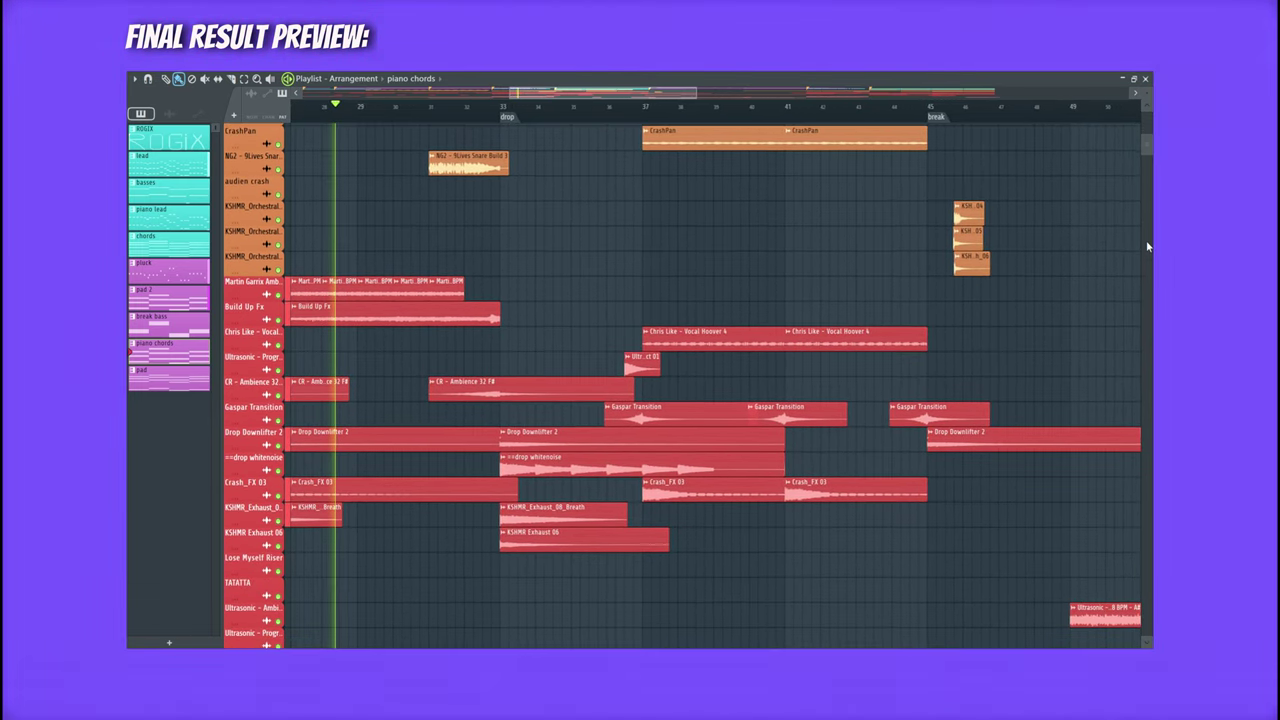
{"action": "scroll", "coordinate": [1146, 240], "scroll_direction": "down", "scroll_amount": 2}
{"action": "scroll", "coordinate": [1146, 240], "scroll_direction": "down", "scroll_amount": 7}
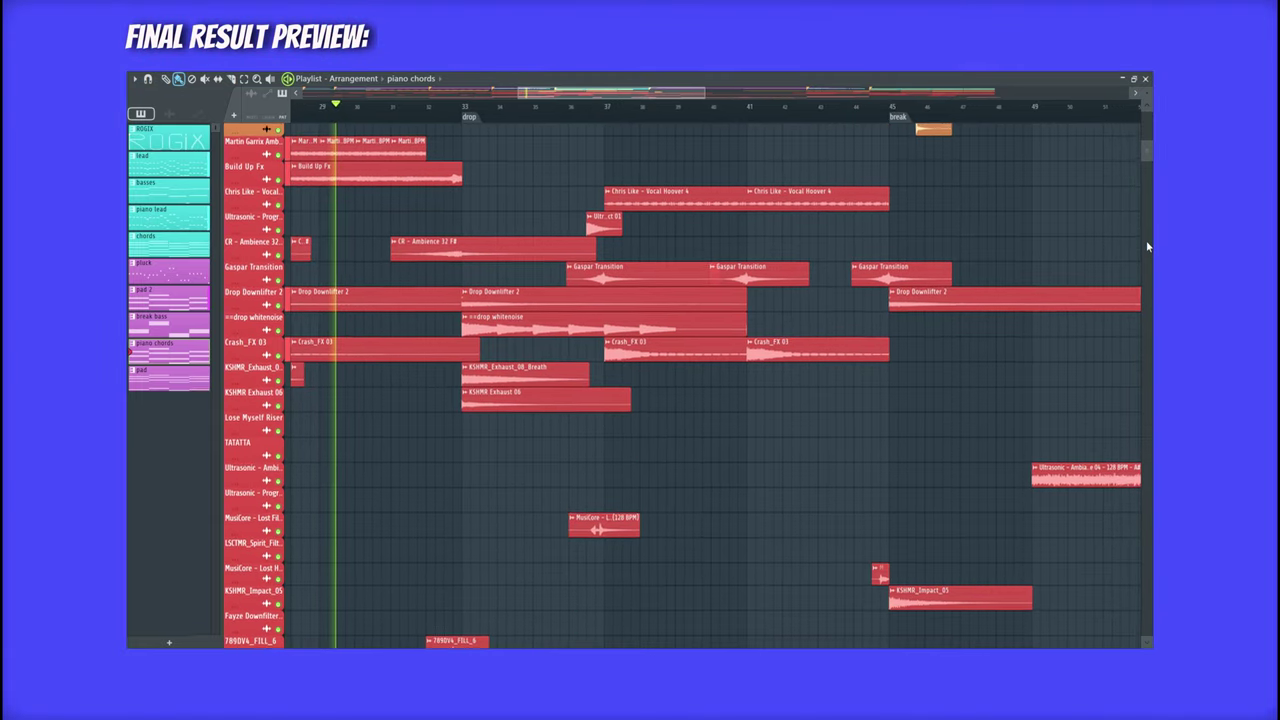
{"action": "scroll", "coordinate": [1147, 246], "scroll_direction": "down", "scroll_amount": 3}
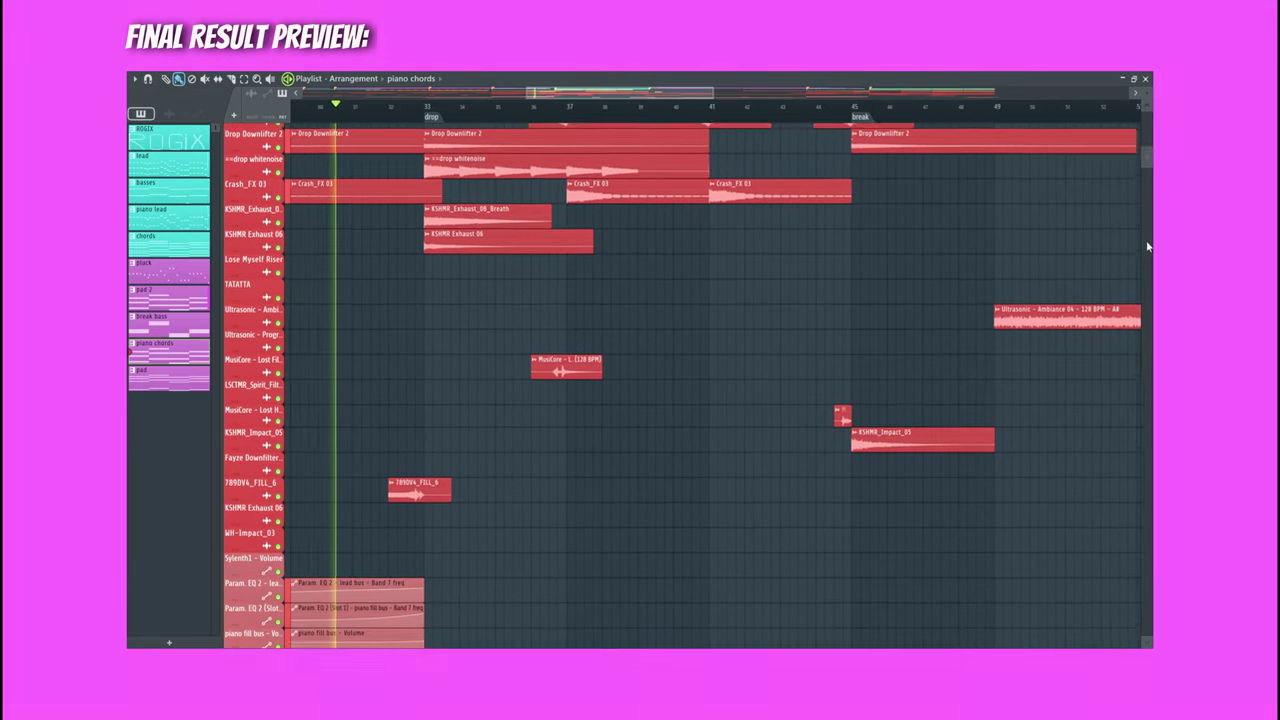
{"action": "scroll", "coordinate": [1147, 246], "scroll_direction": "up", "scroll_amount": 18}
{"action": "scroll", "coordinate": [1147, 246], "scroll_direction": "up", "scroll_amount": 15}
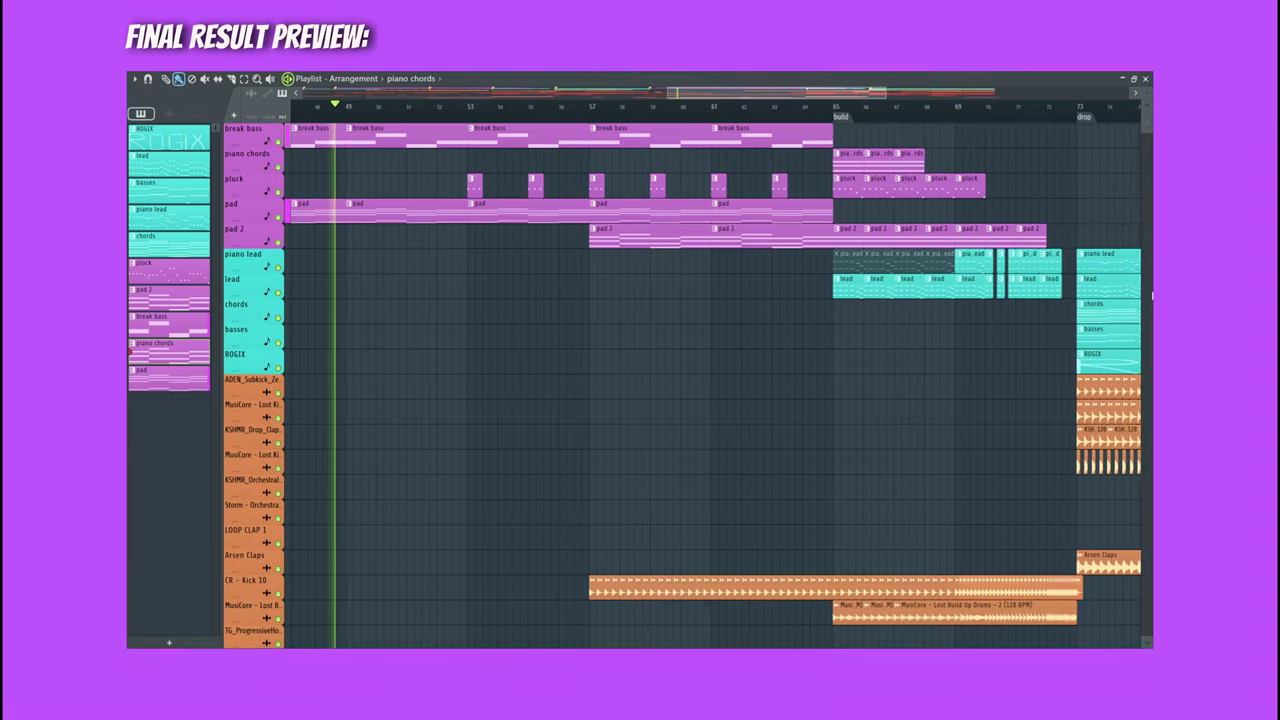
Examine the second break's drum, ambience, downlifter and automation tracks during playback, ahead of the build marker at bar 65
{"action": "scroll", "coordinate": [712, 385], "scroll_direction": "down", "scroll_amount": 12}
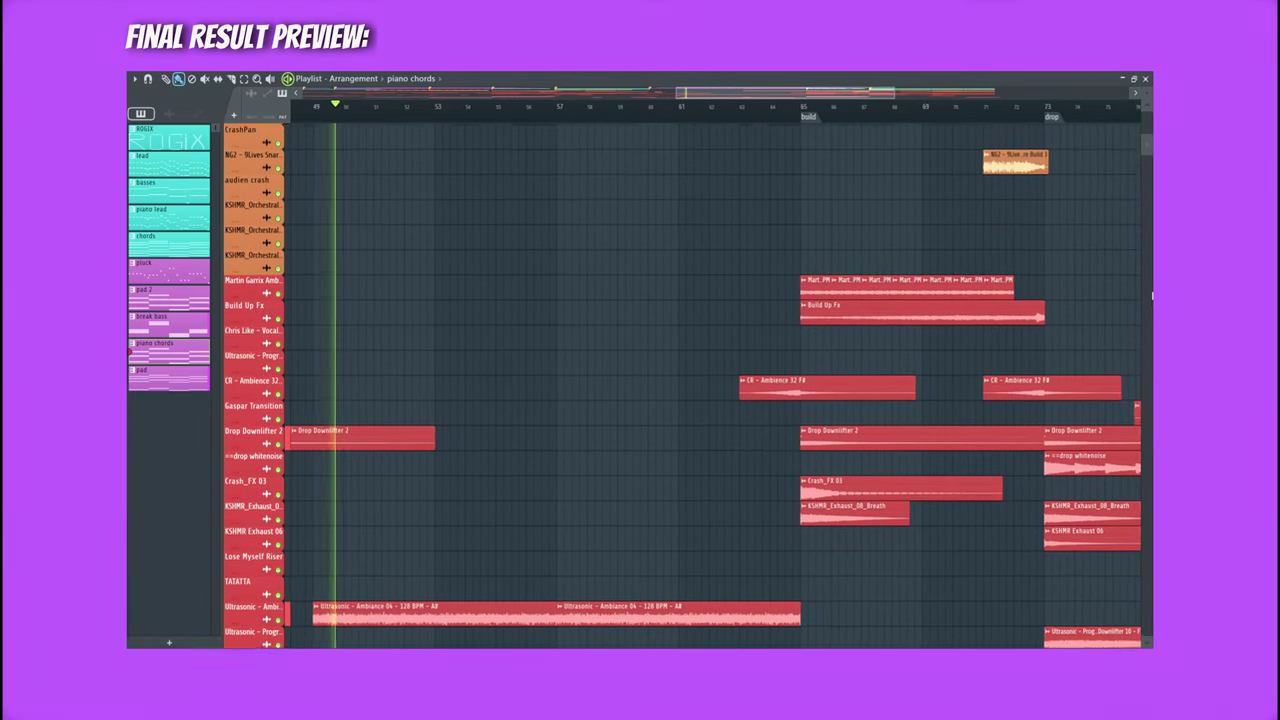
{"action": "scroll", "coordinate": [712, 385], "scroll_direction": "down", "scroll_amount": 10}
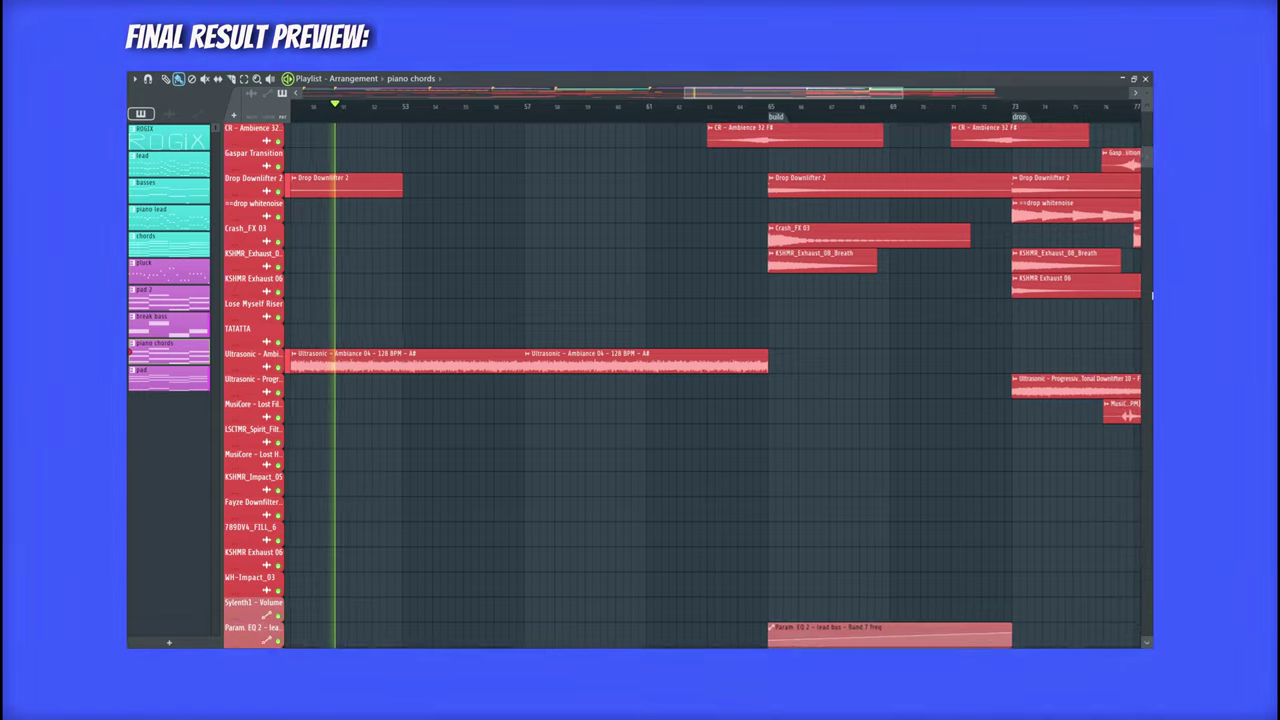
{"action": "scroll", "coordinate": [712, 385], "scroll_direction": "down", "scroll_amount": 11}
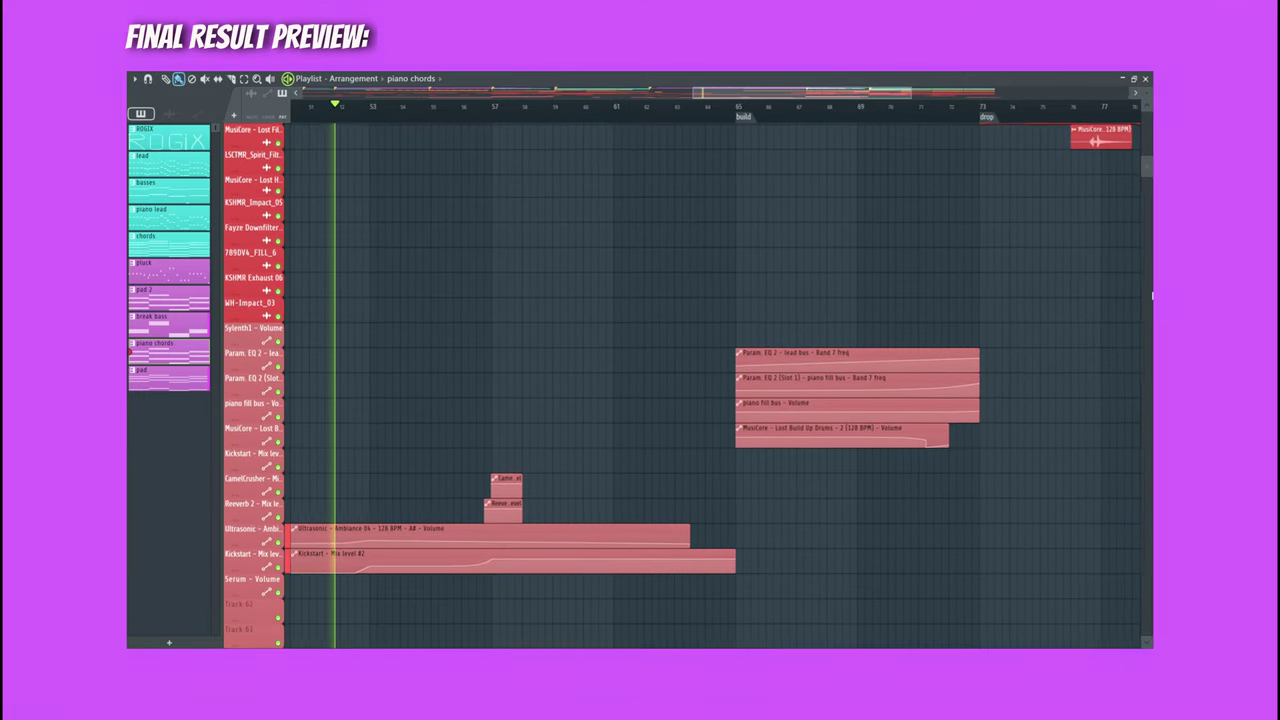
{"action": "scroll", "coordinate": [712, 385], "scroll_direction": "up", "scroll_amount": 15}
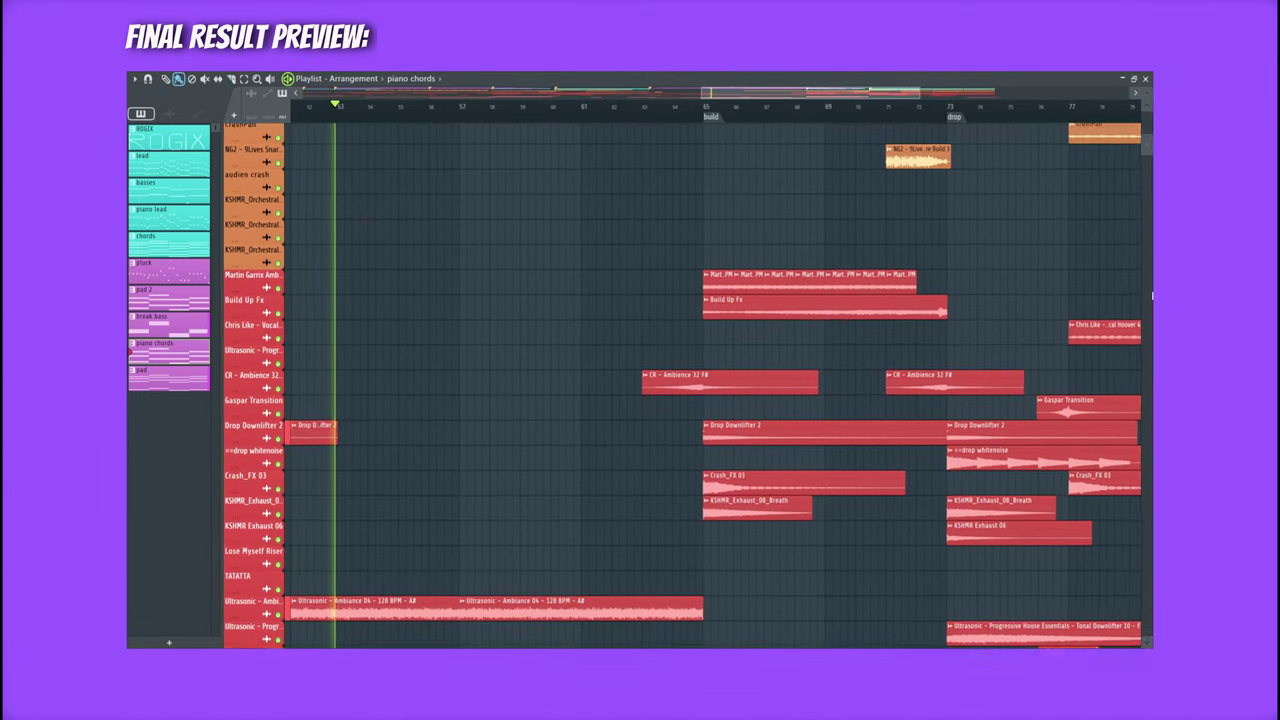
{"action": "scroll", "coordinate": [712, 385], "scroll_direction": "up", "scroll_amount": 8}
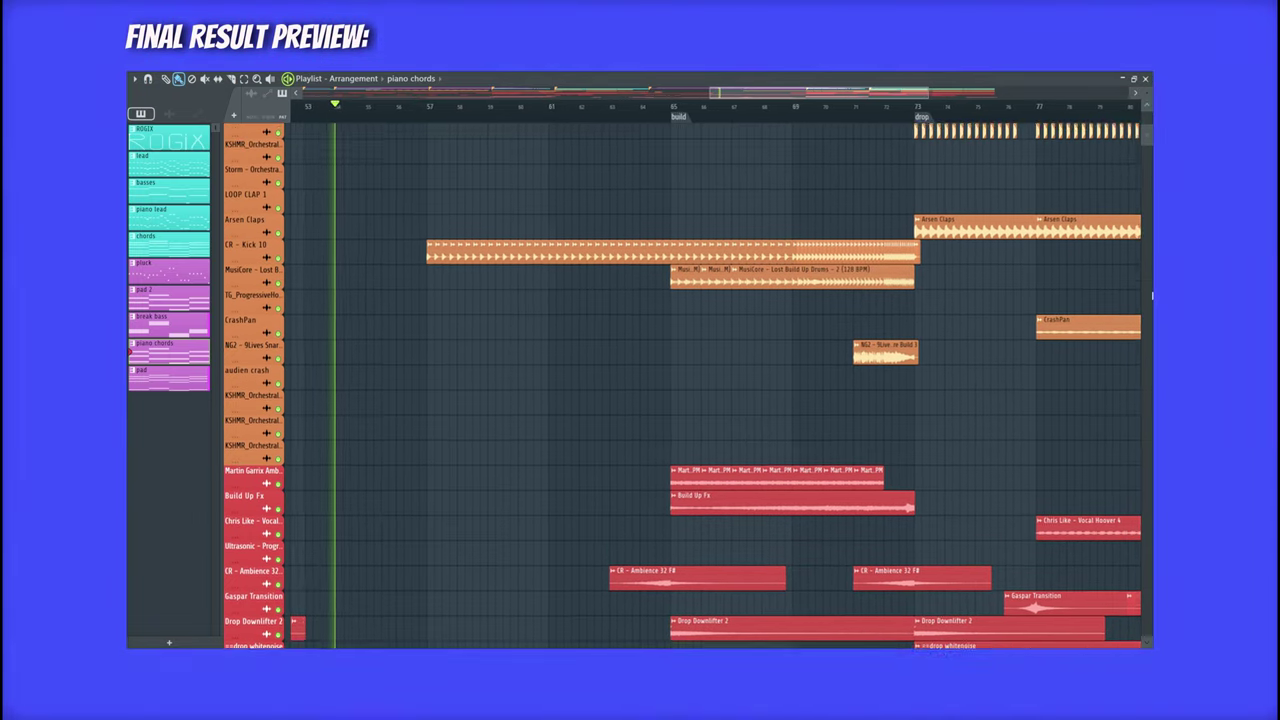
{"action": "scroll", "coordinate": [683, 385], "scroll_direction": "up", "scroll_amount": 14}
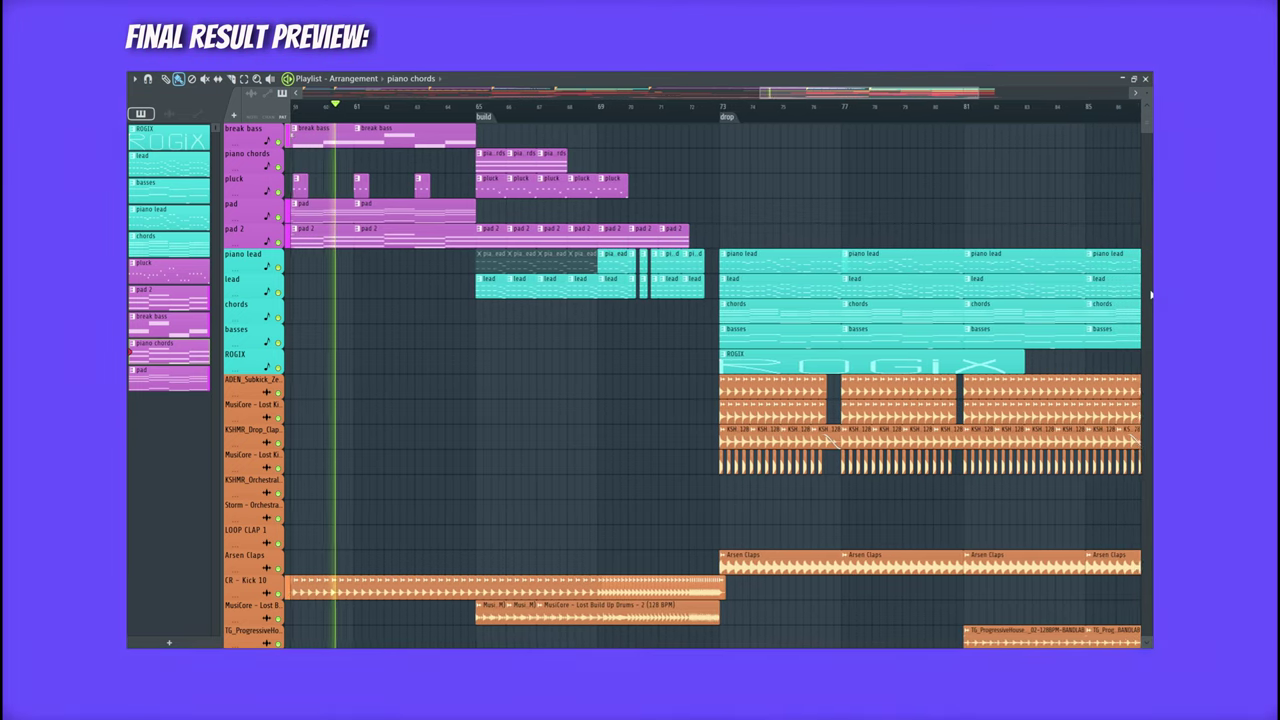
Follow playback into the second build-up from bar 65, examining its synth, drum, effects and automation tracks and the upcoming final drop
{"action": "scroll", "coordinate": [1150, 295], "scroll_direction": "down", "scroll_amount": 3}
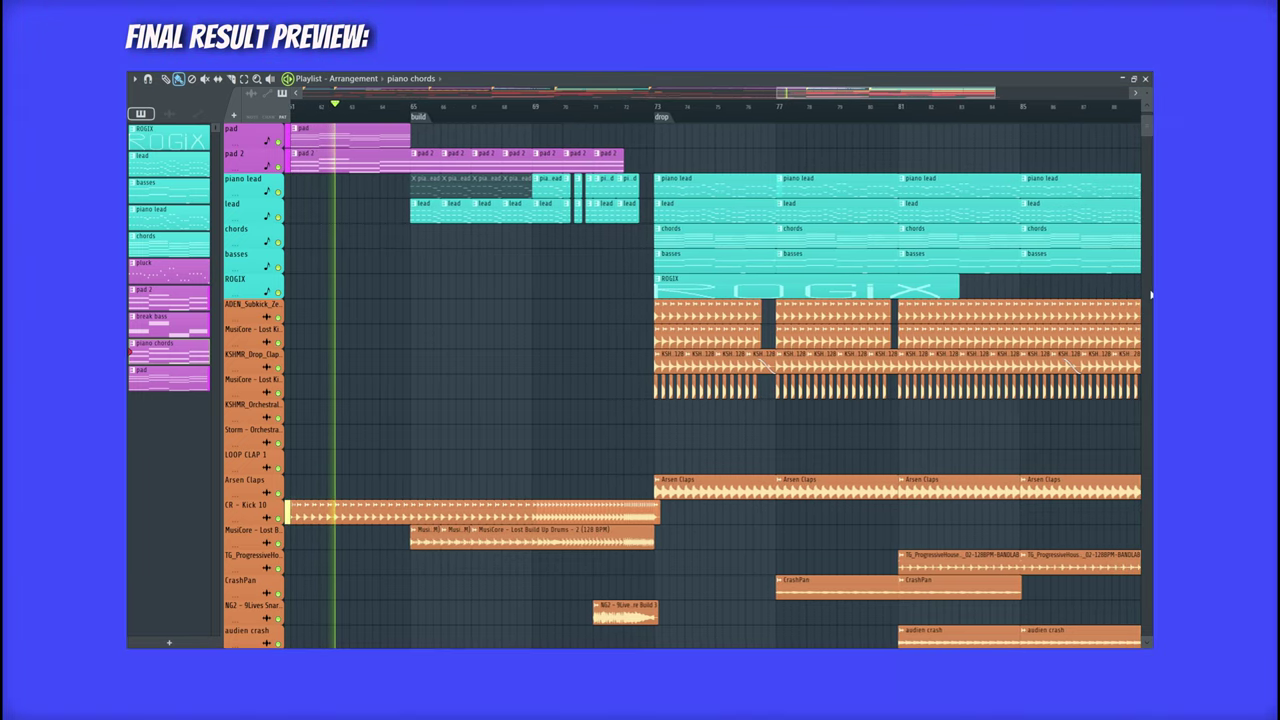
{"action": "scroll", "coordinate": [1150, 295], "scroll_direction": "down", "scroll_amount": 15}
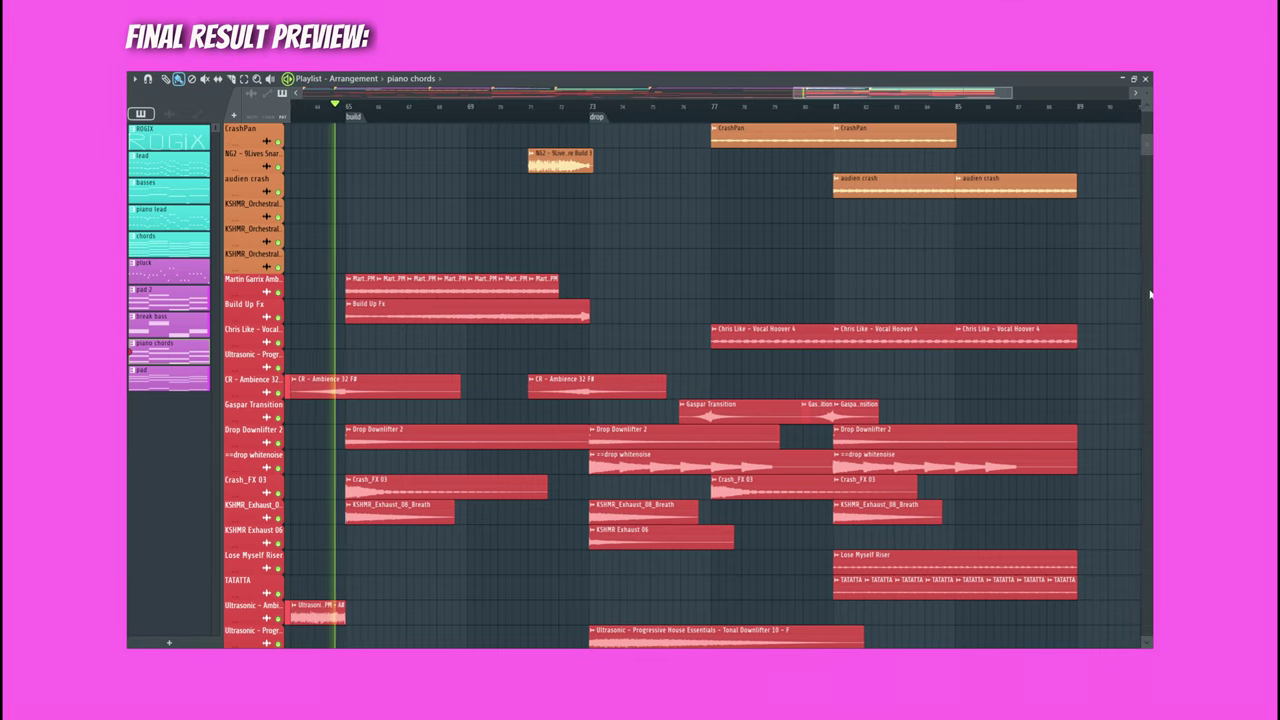
{"action": "scroll", "coordinate": [1150, 295], "scroll_direction": "down", "scroll_amount": 15}
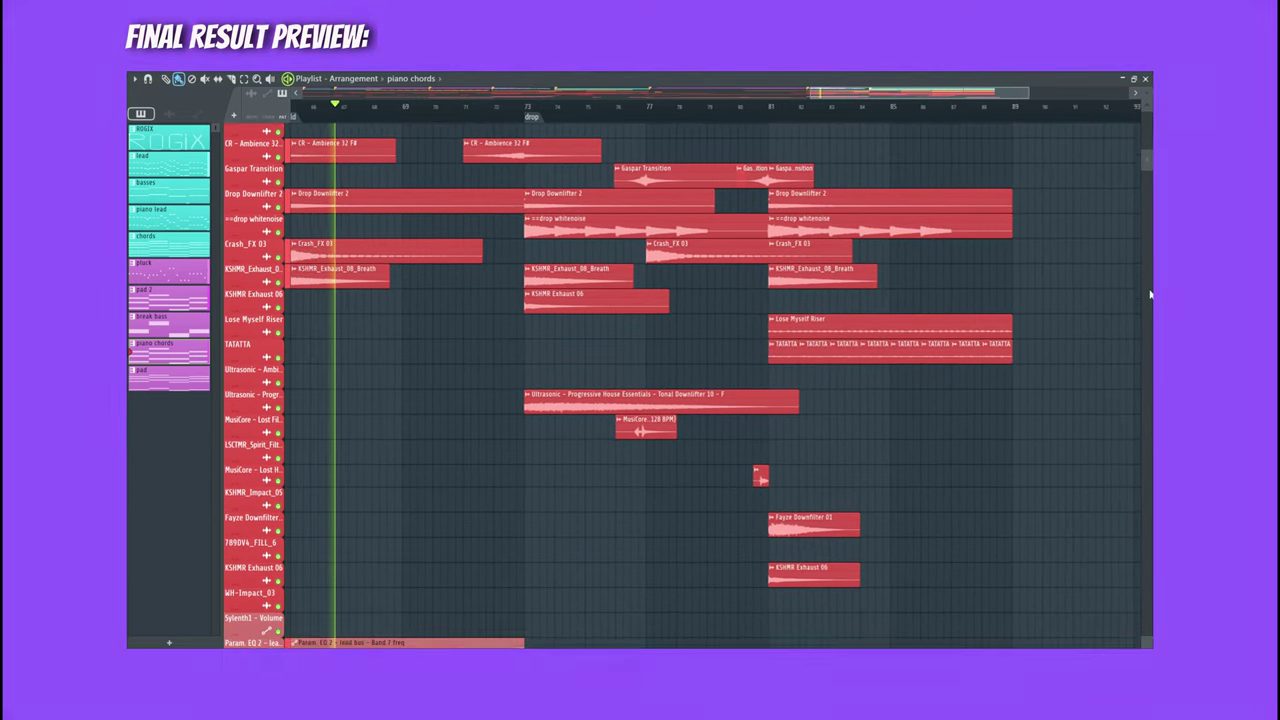
{"action": "scroll", "coordinate": [1150, 295], "scroll_direction": "down", "scroll_amount": 10}
{"action": "scroll", "coordinate": [1150, 295], "scroll_direction": "up", "scroll_amount": 8}
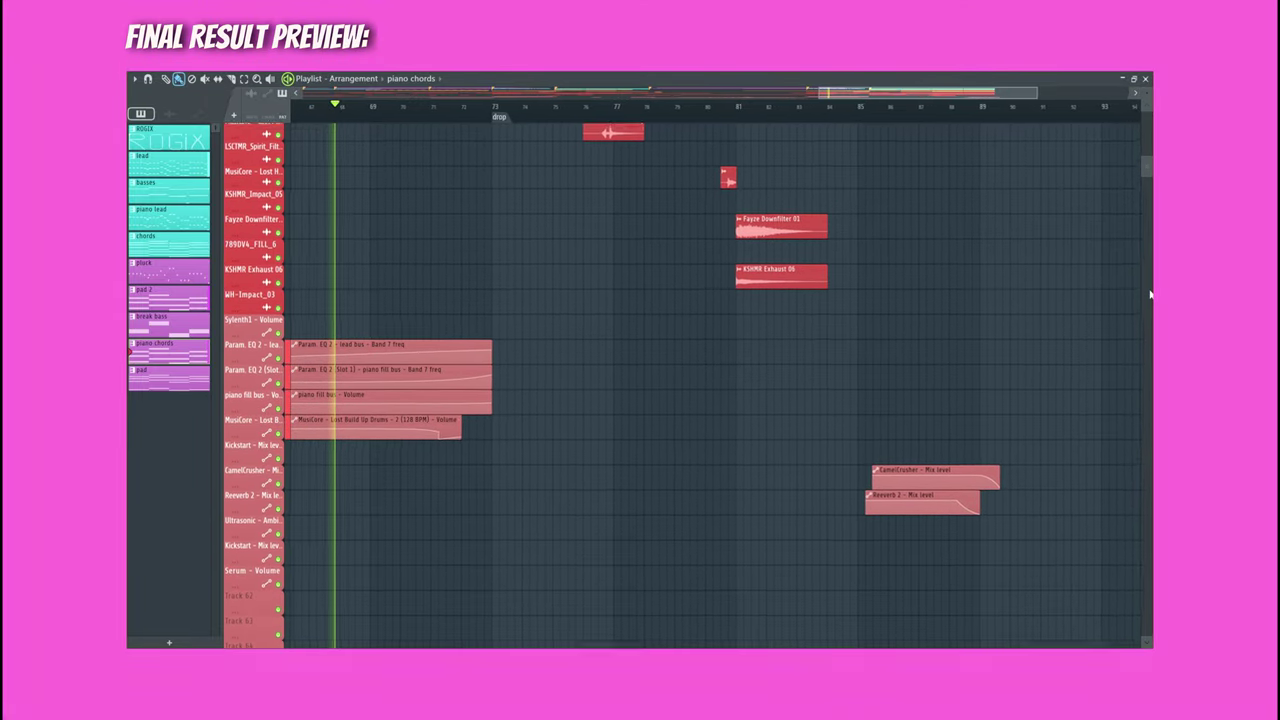
{"action": "scroll", "coordinate": [1150, 295], "scroll_direction": "up", "scroll_amount": 10}
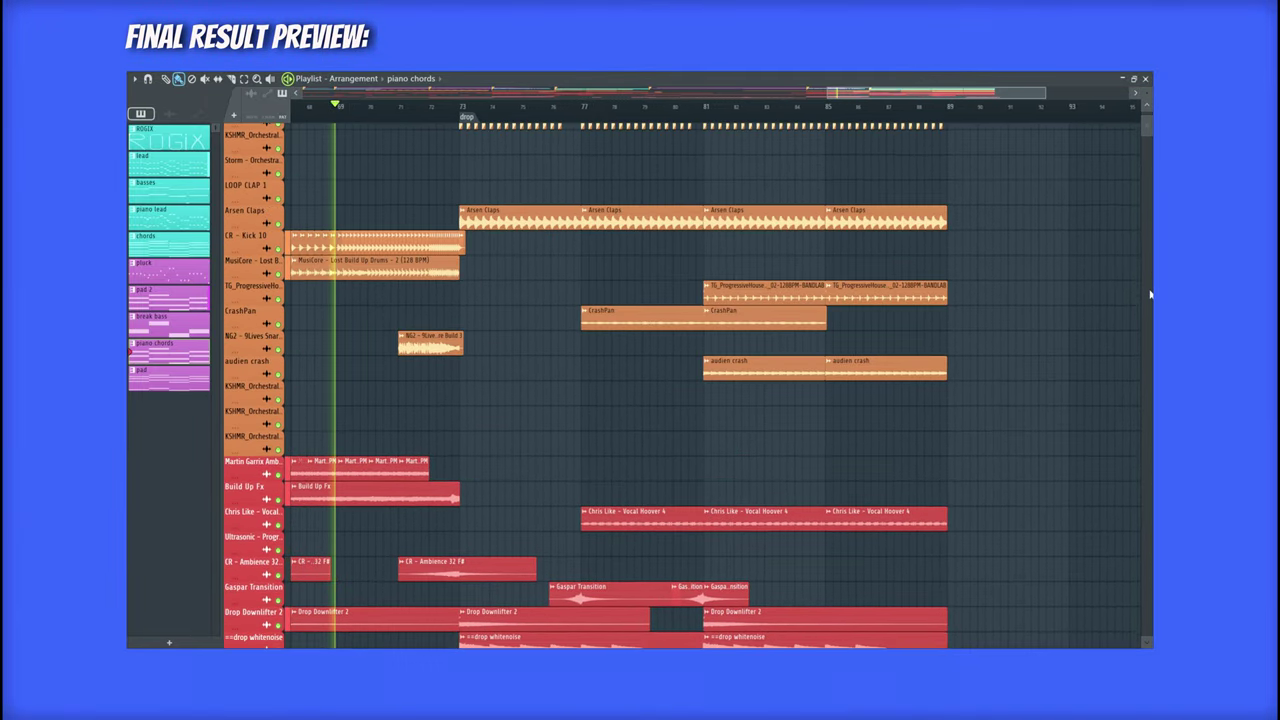
{"action": "scroll", "coordinate": [1150, 295], "scroll_direction": "up", "scroll_amount": 2}
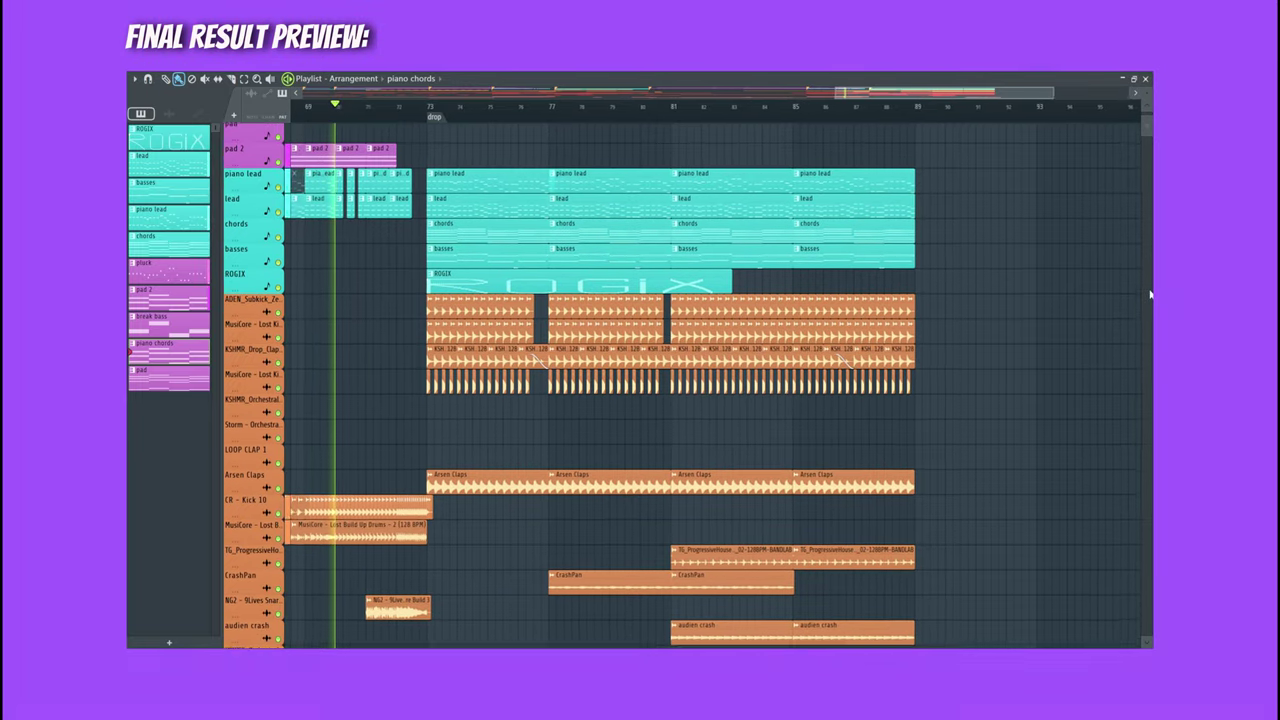